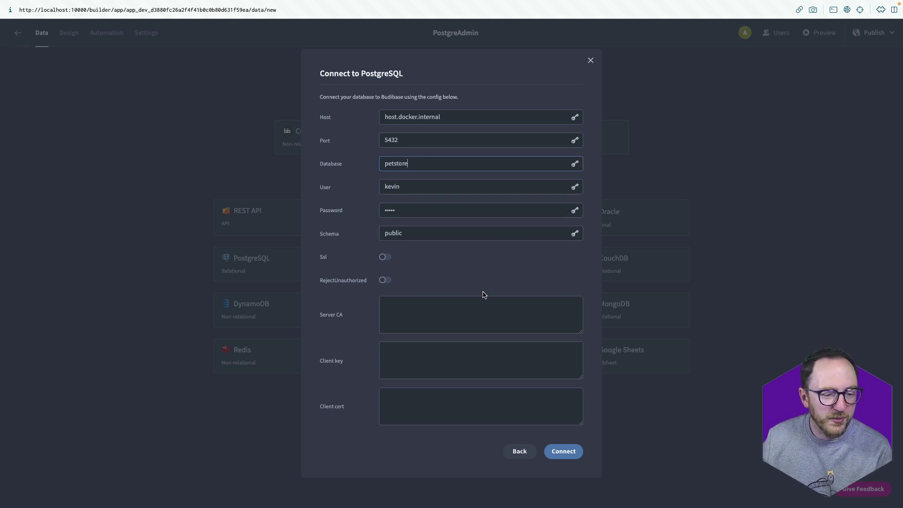
- Connect to the petstore PostgreSQL database and fetch its appointments, owners and pets tables
{"action": "left_click", "coordinate": [554, 450]}
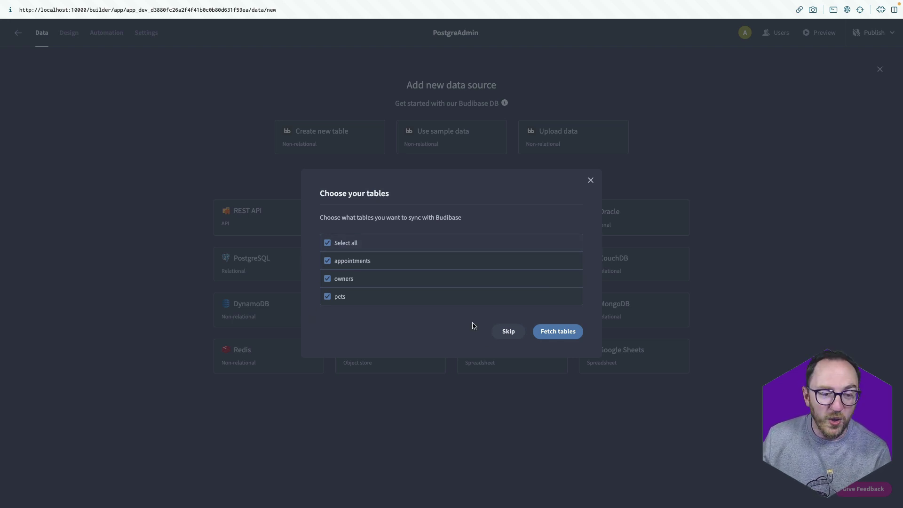
{"action": "left_click", "coordinate": [572, 334]}
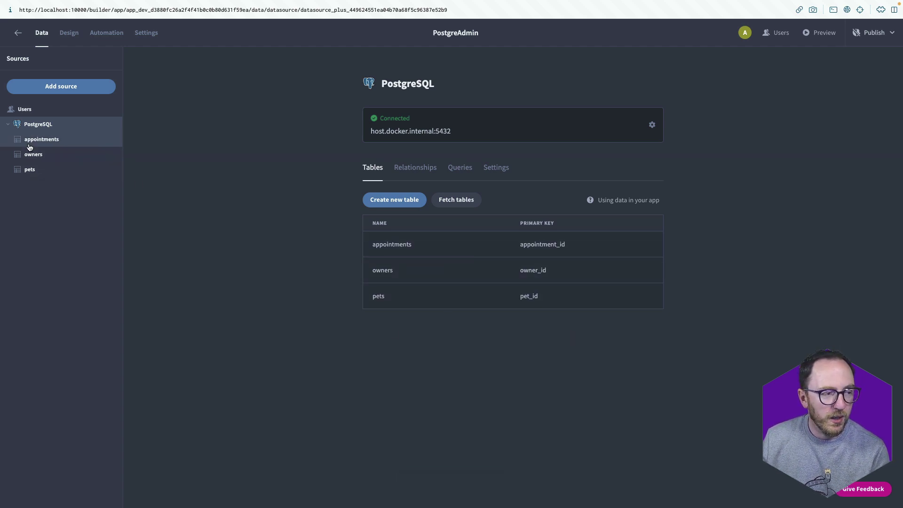
- Examine the rows and columns of the appointments, owners and pets tables in turn
{"action": "left_click", "coordinate": [30, 147]}
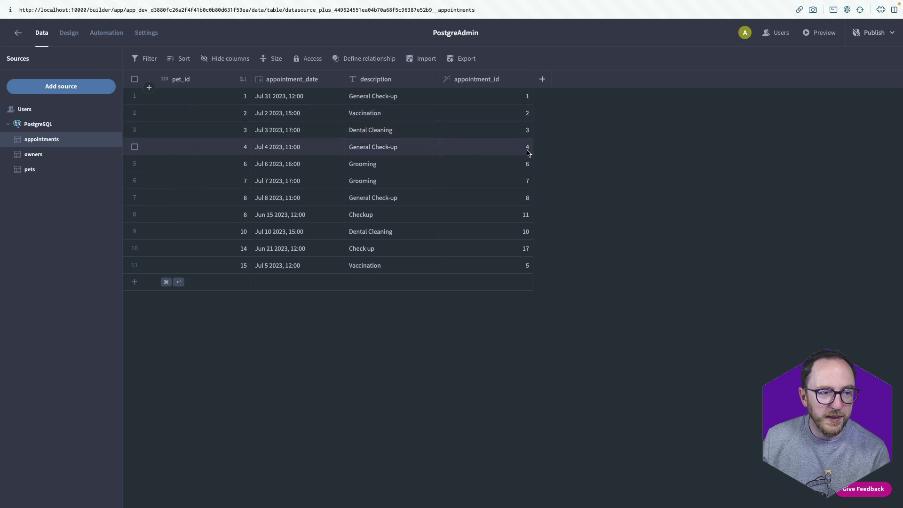
{"action": "left_click", "coordinate": [33, 155]}
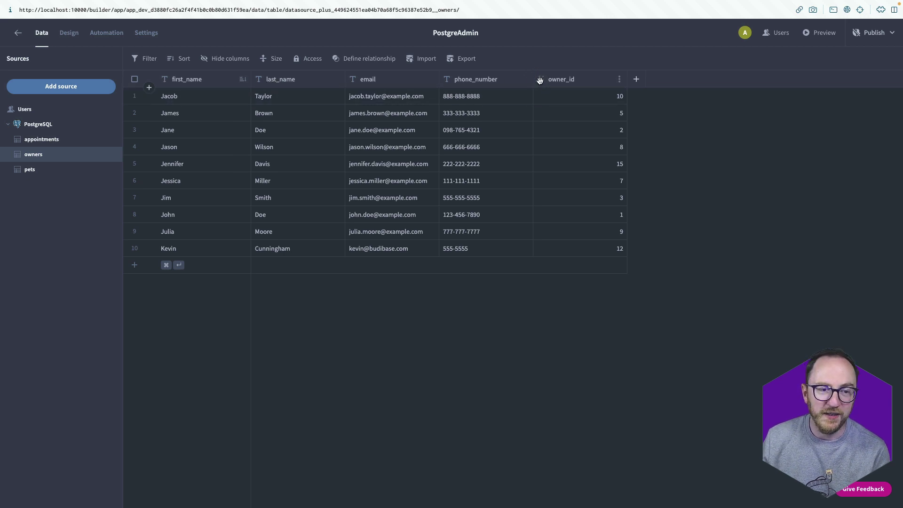
{"action": "left_click", "coordinate": [59, 170]}
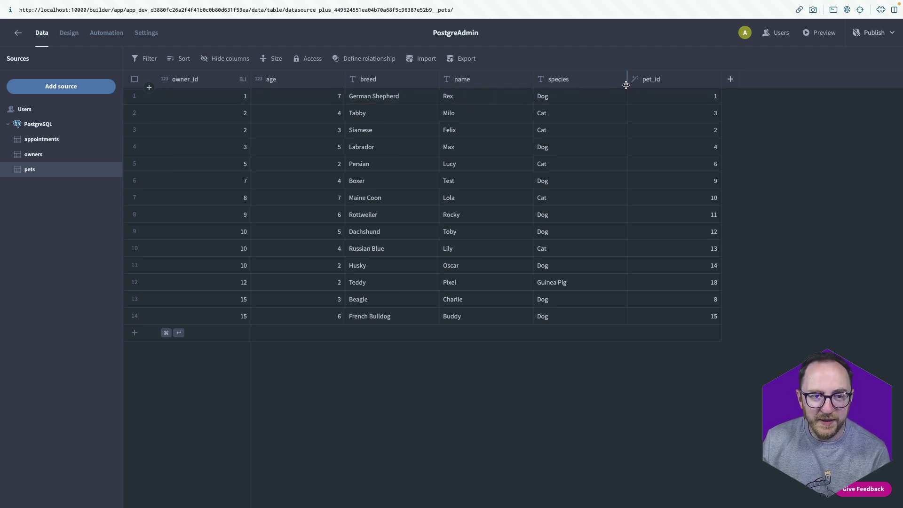
- Inspect the available data types for the breed column of the pets table, leaving the column unchanged
{"action": "left_click", "coordinate": [430, 80]}
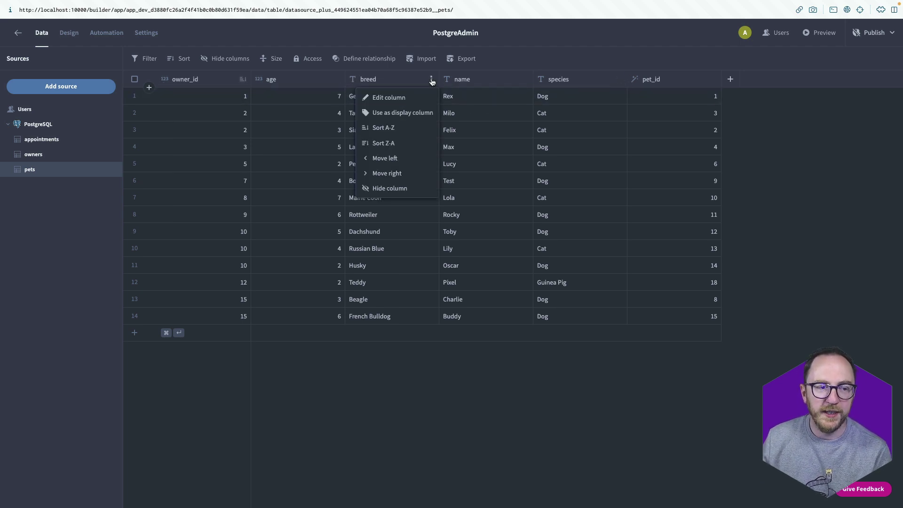
{"action": "left_click", "coordinate": [414, 97]}
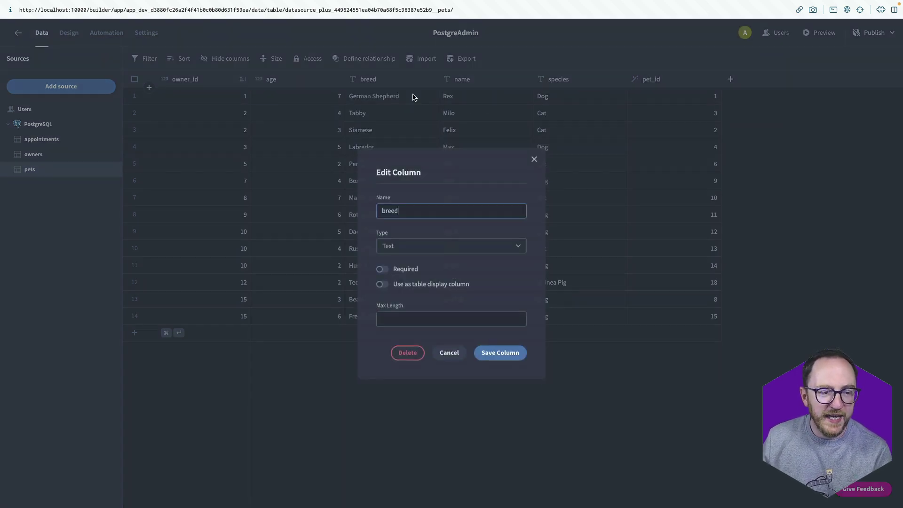
{"action": "left_click", "coordinate": [478, 244]}
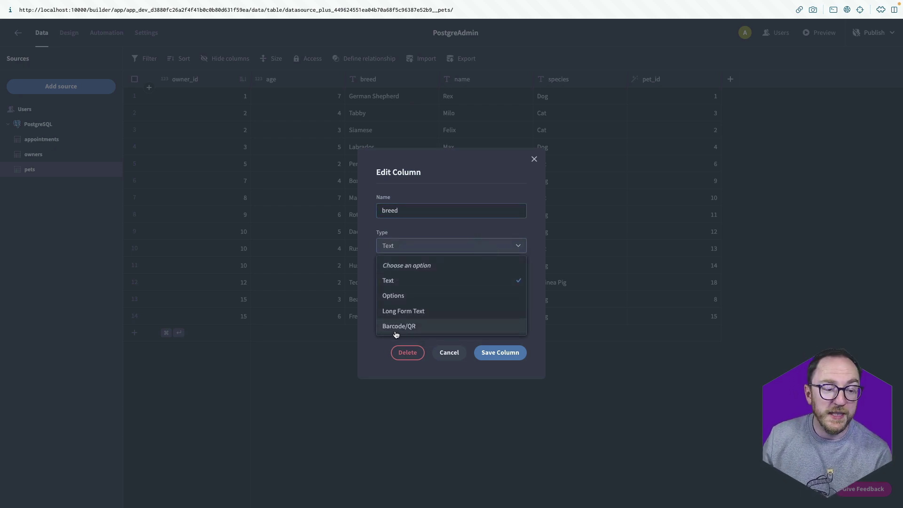
{"action": "left_click", "coordinate": [534, 161]}
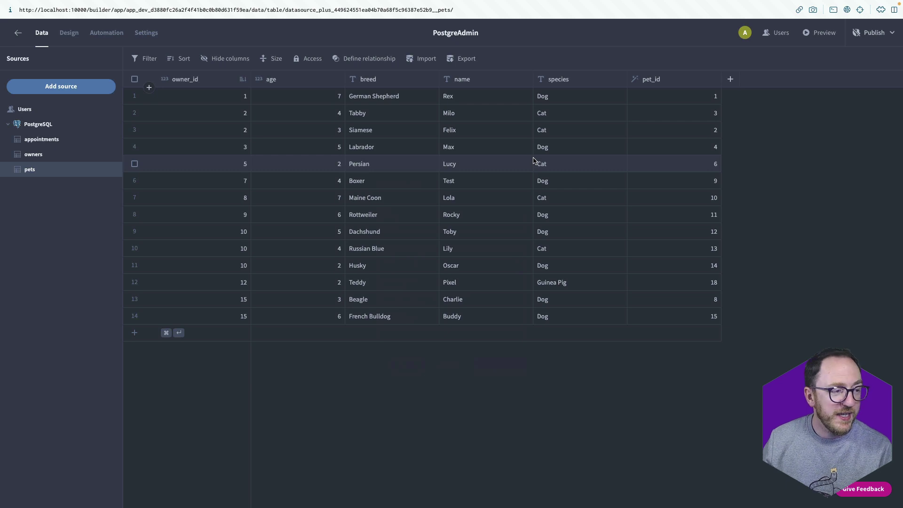
- Set the title in the app design's navigation settings to PostgresAdmin
{"action": "left_click", "coordinate": [67, 42]}
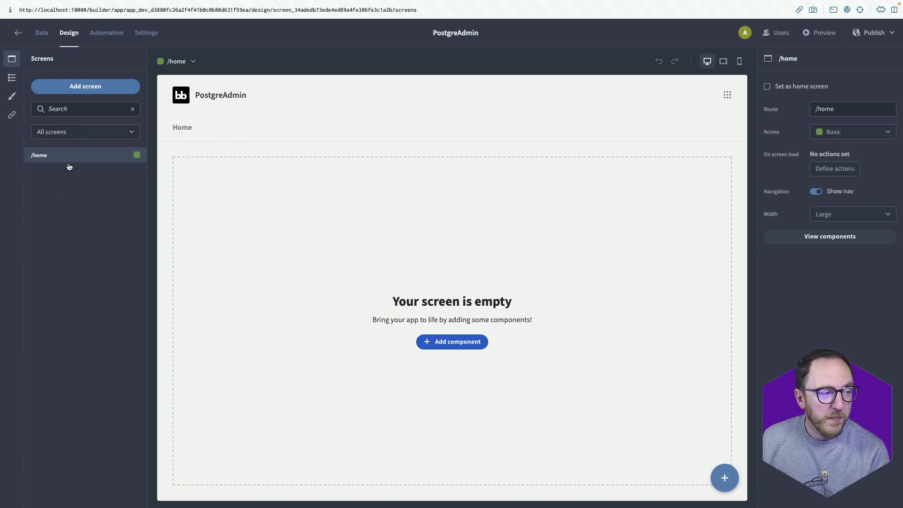
{"action": "left_click", "coordinate": [12, 77]}
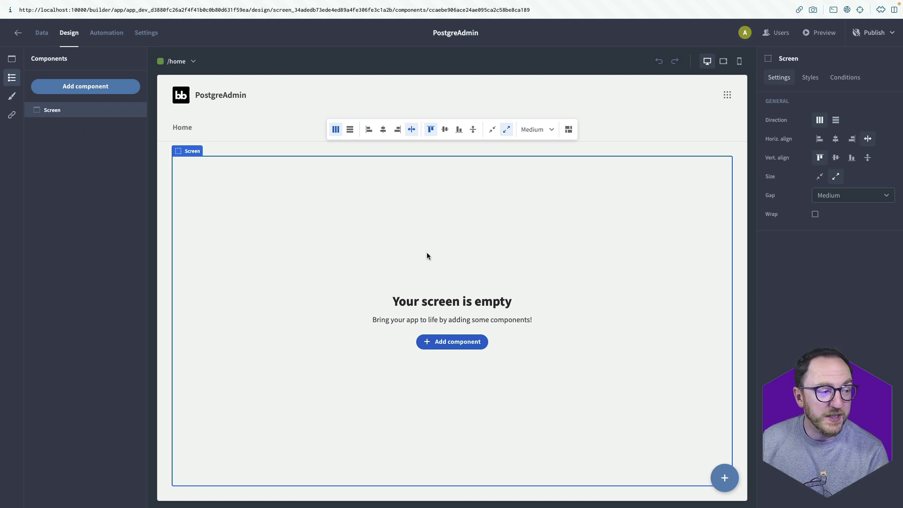
{"action": "left_click", "coordinate": [12, 96]}
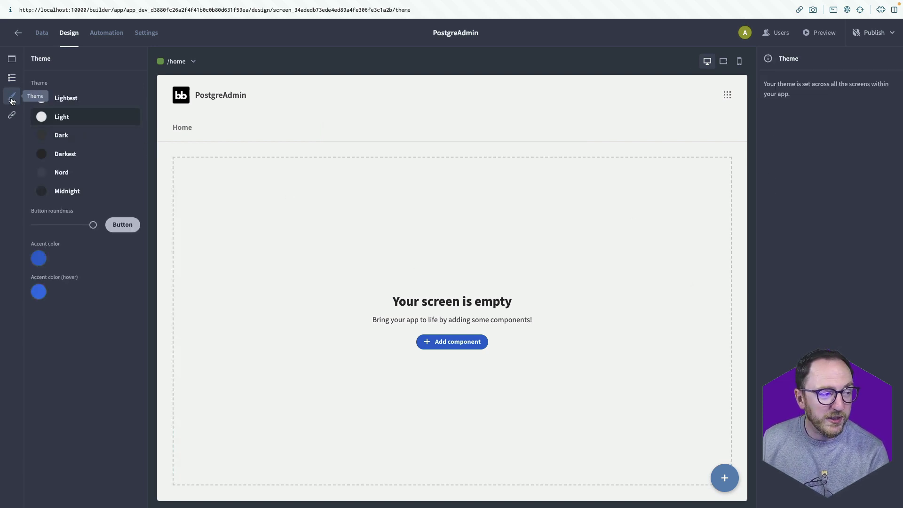
{"action": "left_click", "coordinate": [12, 114]}
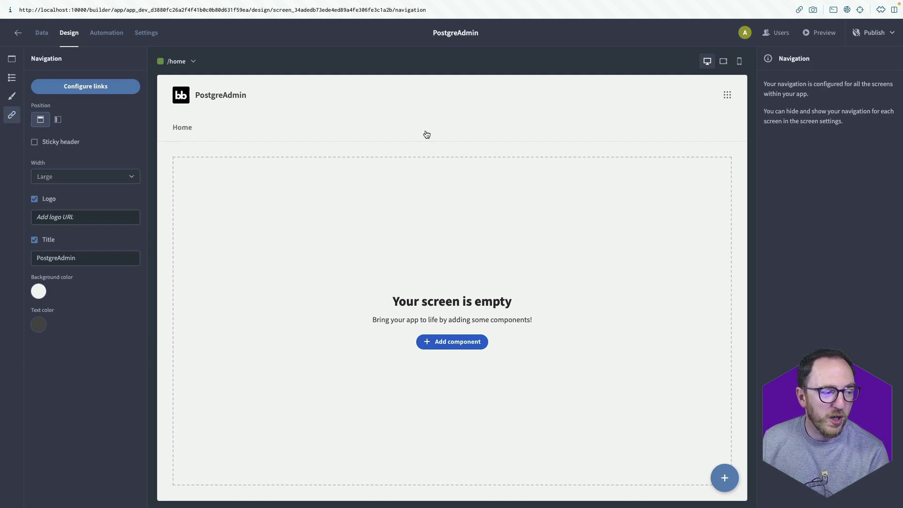
{"action": "left_click", "coordinate": [57, 258]}
{"action": "type", "text": "s"}
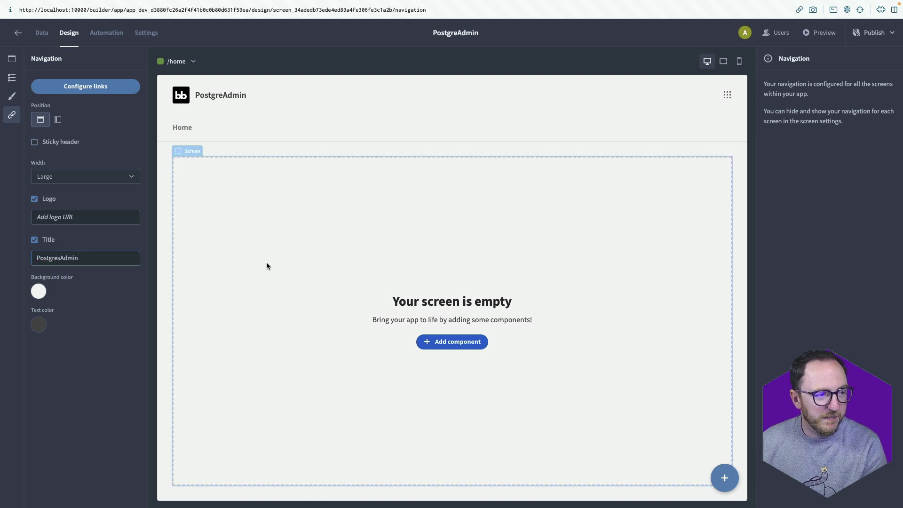
{"action": "left_click", "coordinate": [266, 263]}
- Add an autogenerated list view screen based on the pets table with Basic access
{"action": "left_click", "coordinate": [12, 61]}
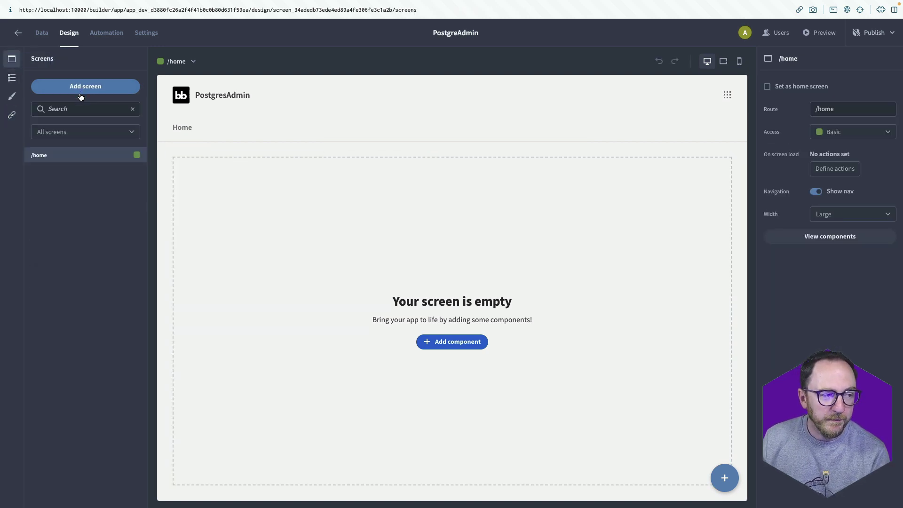
{"action": "left_click", "coordinate": [102, 95]}
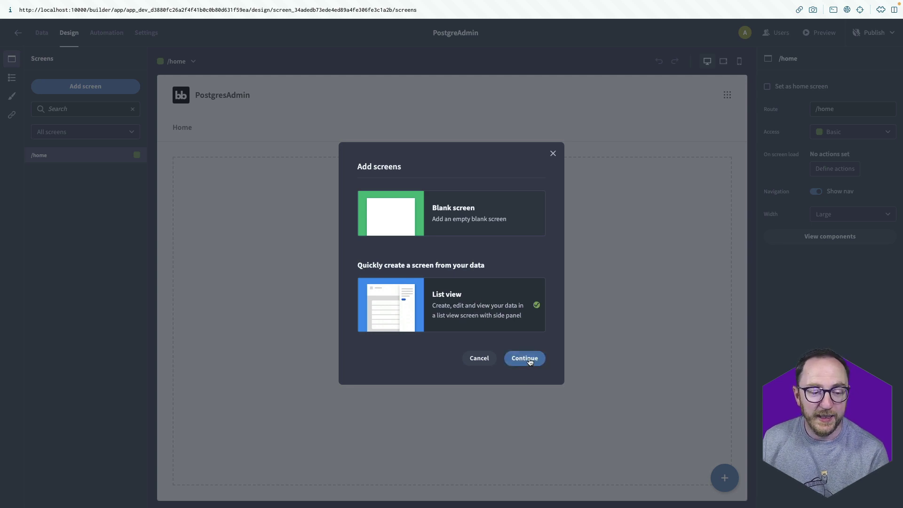
{"action": "left_click", "coordinate": [526, 358]}
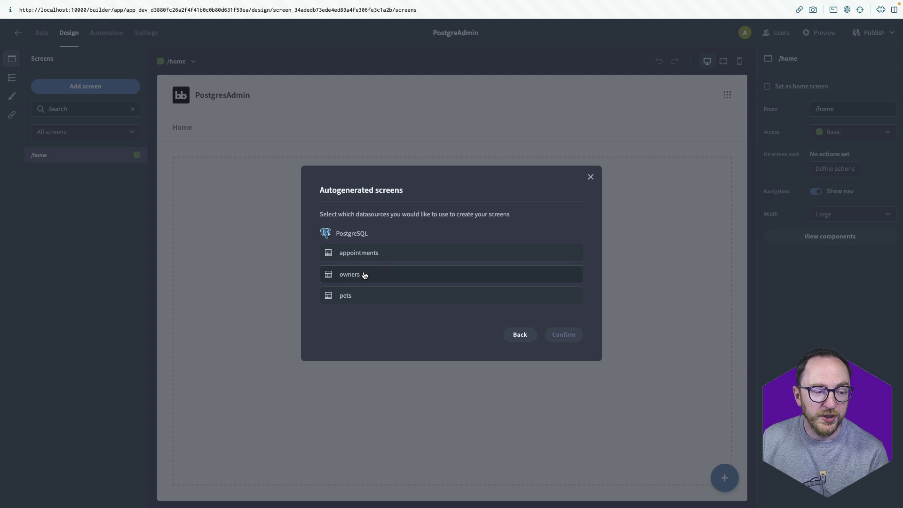
{"action": "left_click", "coordinate": [357, 295]}
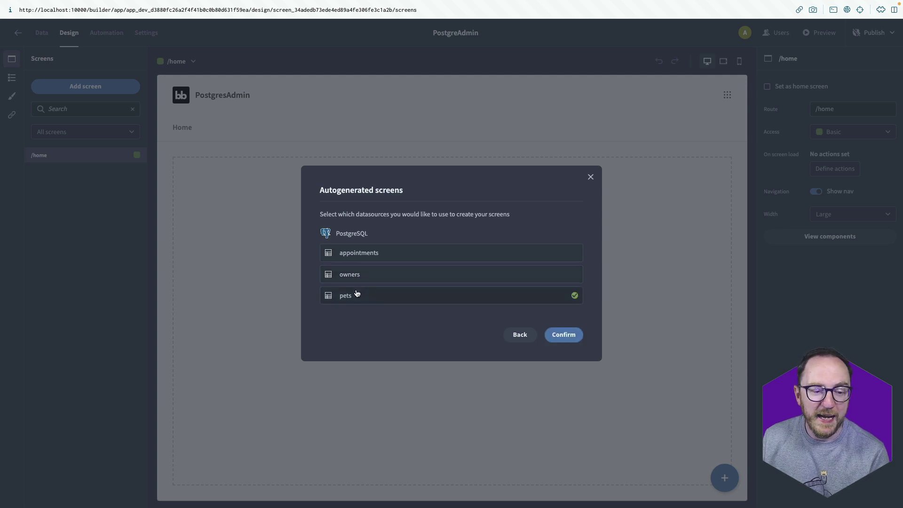
{"action": "left_click", "coordinate": [553, 334]}
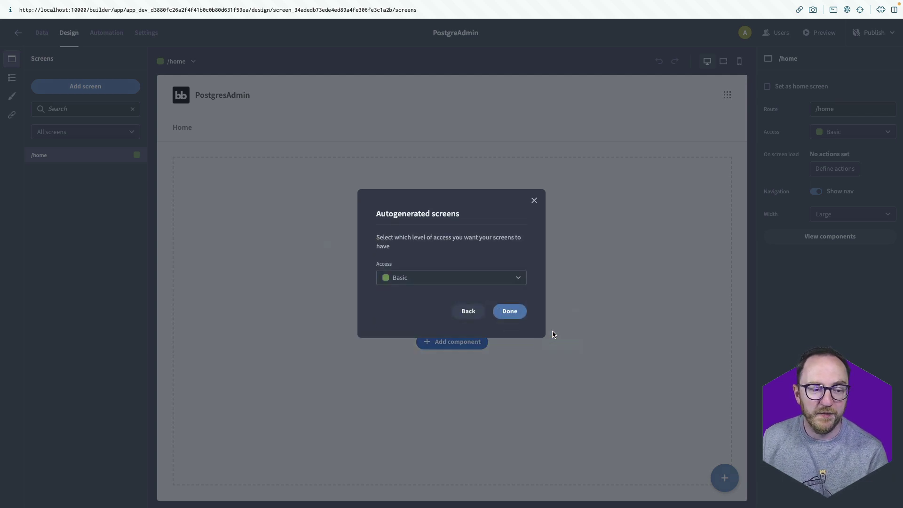
{"action": "left_click", "coordinate": [383, 282]}
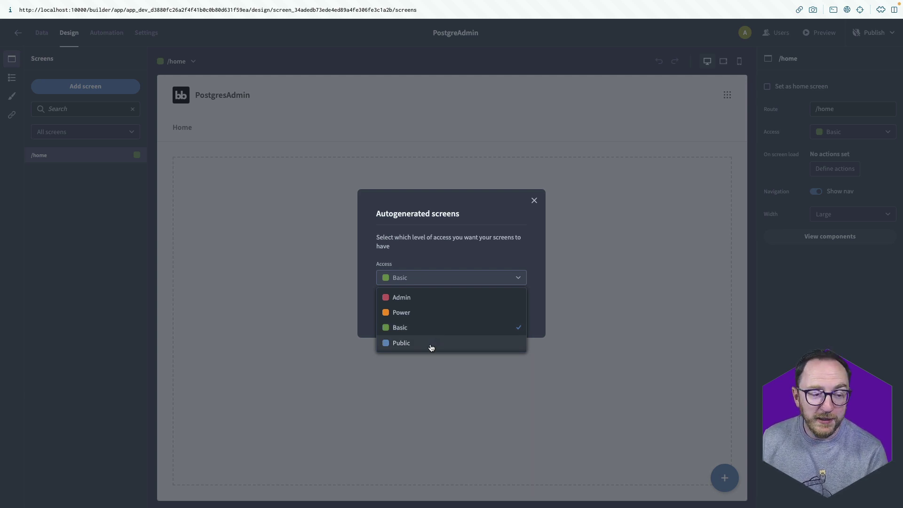
{"action": "left_click", "coordinate": [457, 280]}
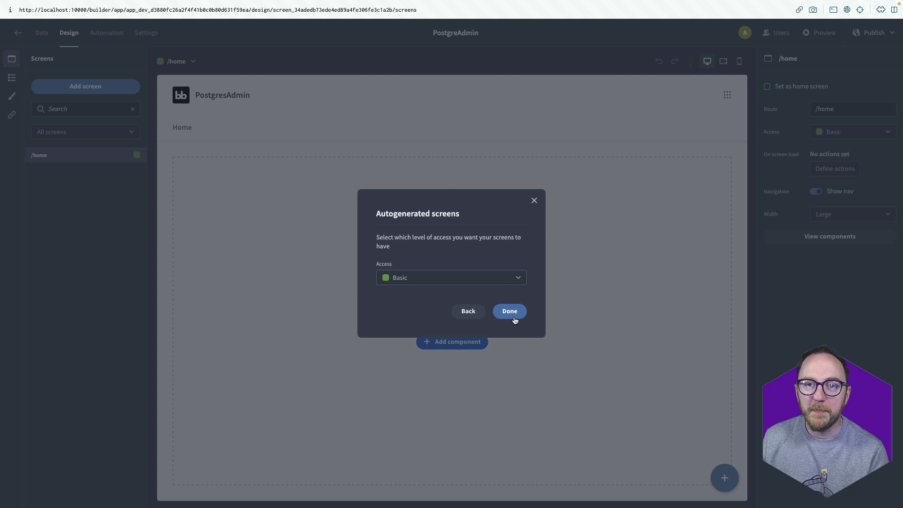
{"action": "left_click", "coordinate": [514, 318]}
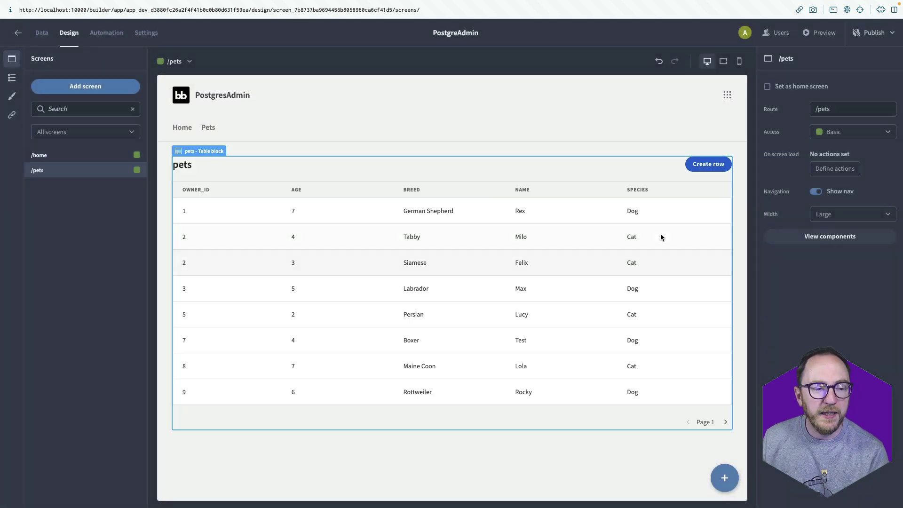
- Preview the app's pets screen and page forward and back through its table
{"action": "left_click", "coordinate": [448, 340]}
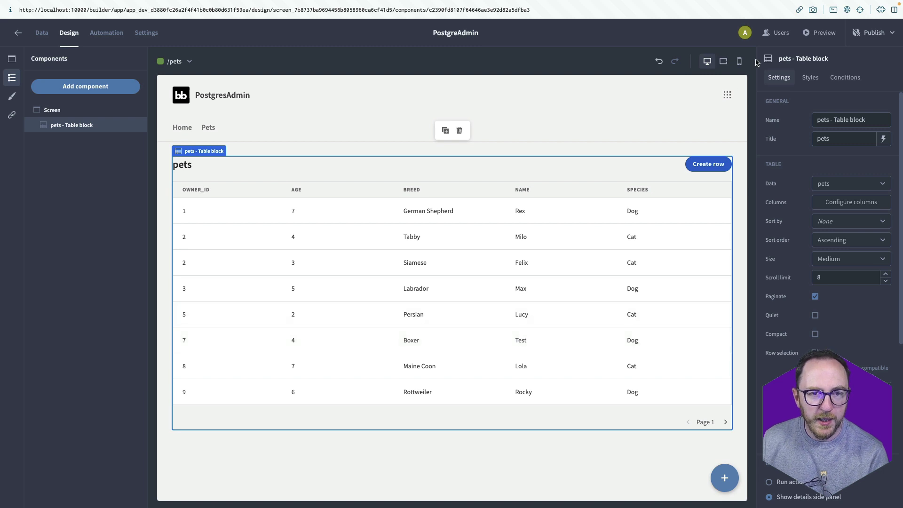
{"action": "left_click", "coordinate": [822, 33]}
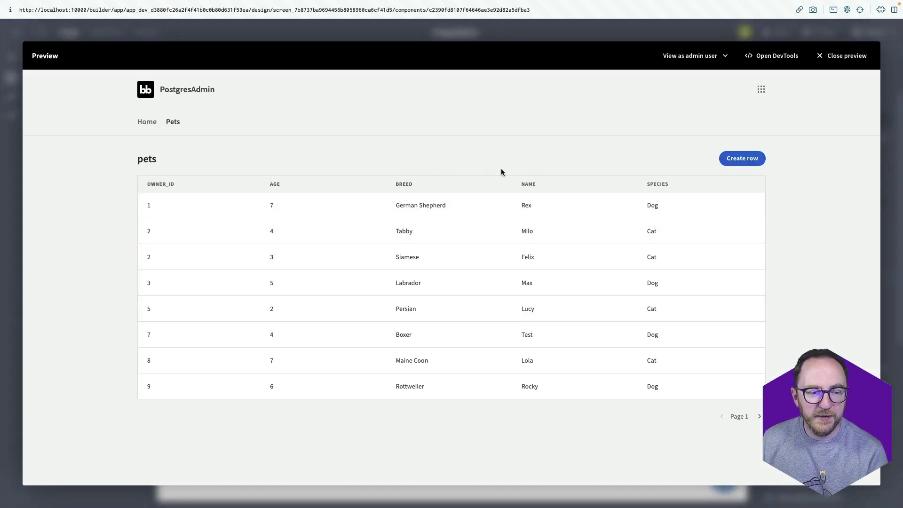
{"action": "left_click", "coordinate": [759, 416]}
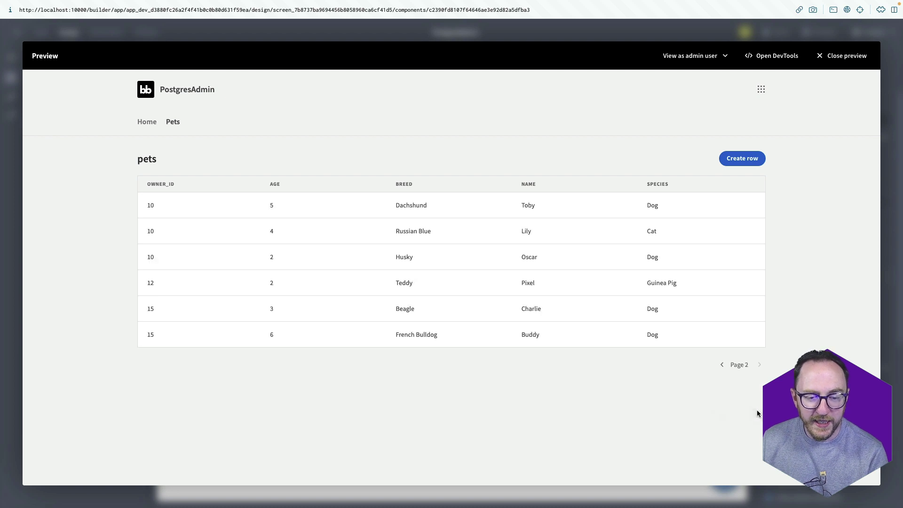
{"action": "left_click", "coordinate": [722, 364]}
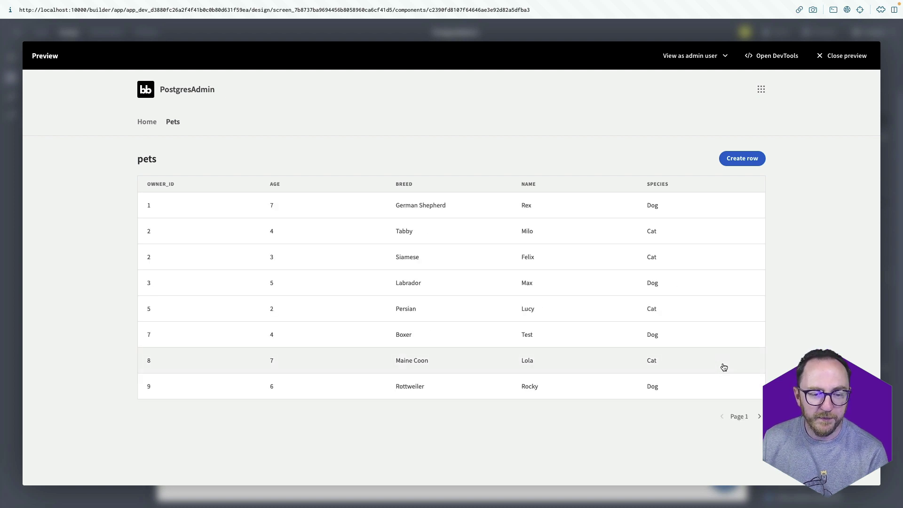
- Set the age of Rex the German Shepherd to 8 in the previewed pets table and save the record
{"action": "left_click", "coordinate": [415, 208]}
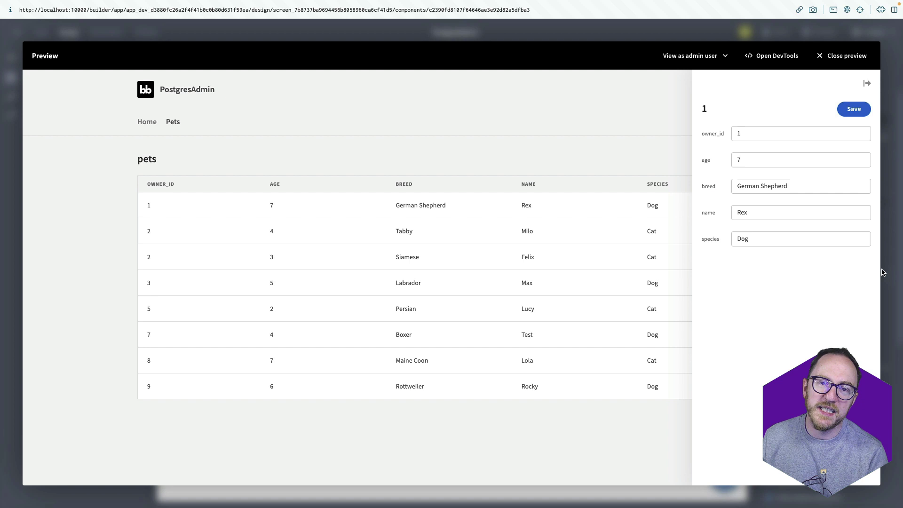
{"action": "left_click", "coordinate": [760, 155]}
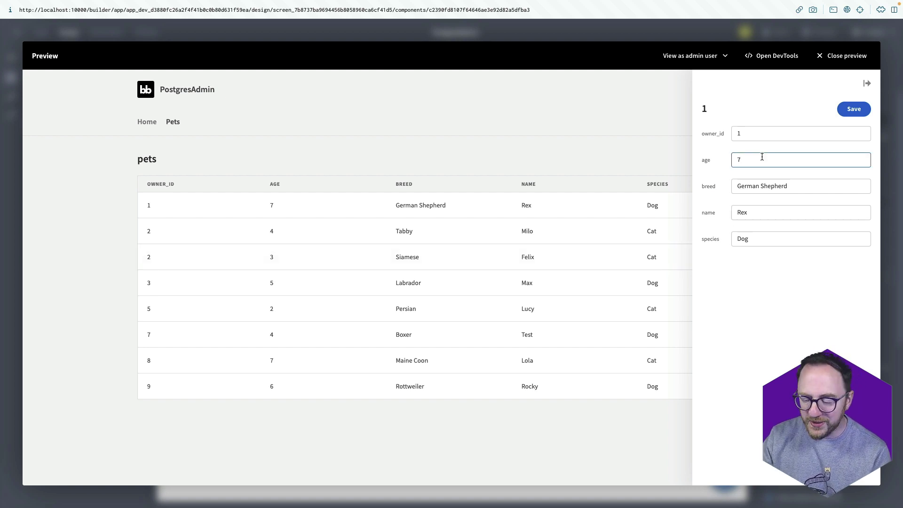
{"action": "key", "text": "BackSpace"}
{"action": "type", "text": "8"}
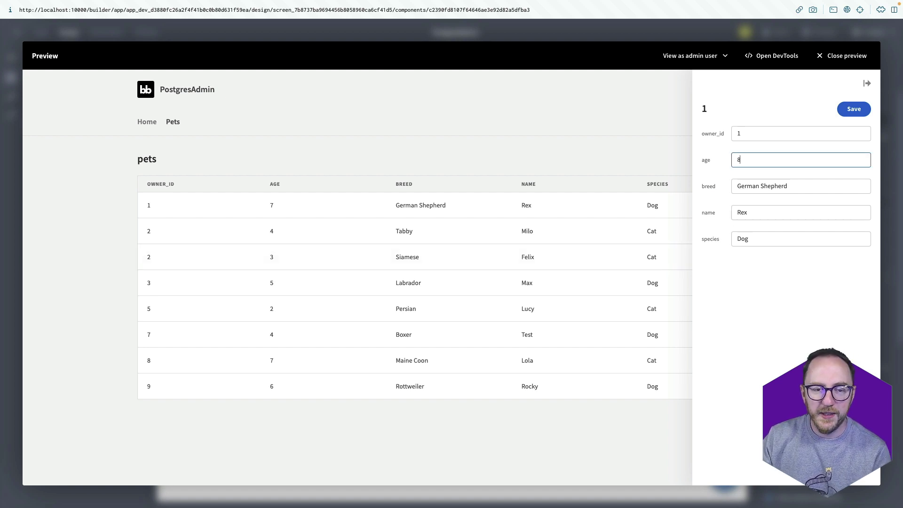
{"action": "left_click", "coordinate": [839, 113]}
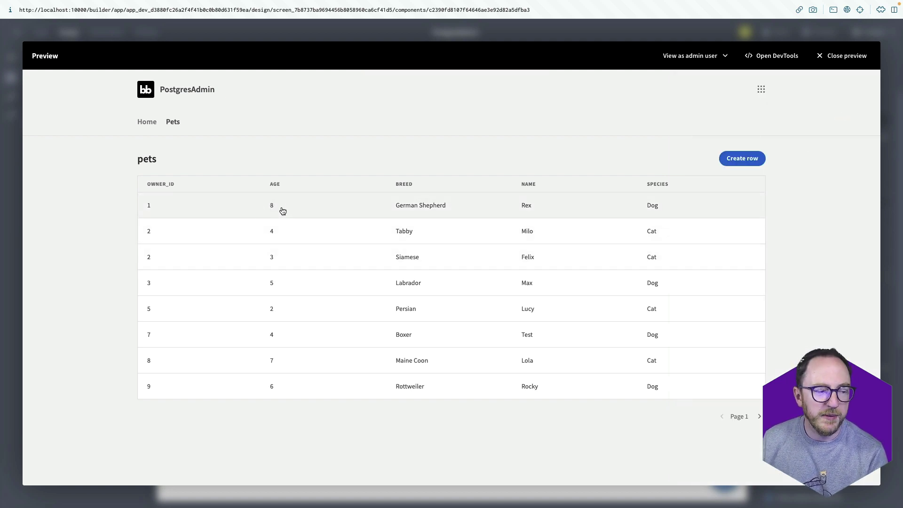
- Look at the blank row creation form and Milo's details in the preview, and return to the design view
{"action": "left_click", "coordinate": [744, 158]}
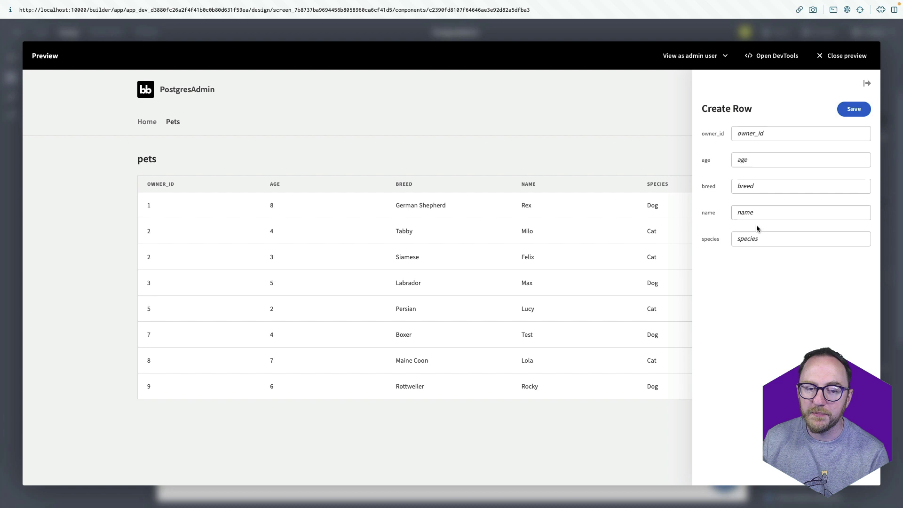
{"action": "left_click", "coordinate": [571, 120]}
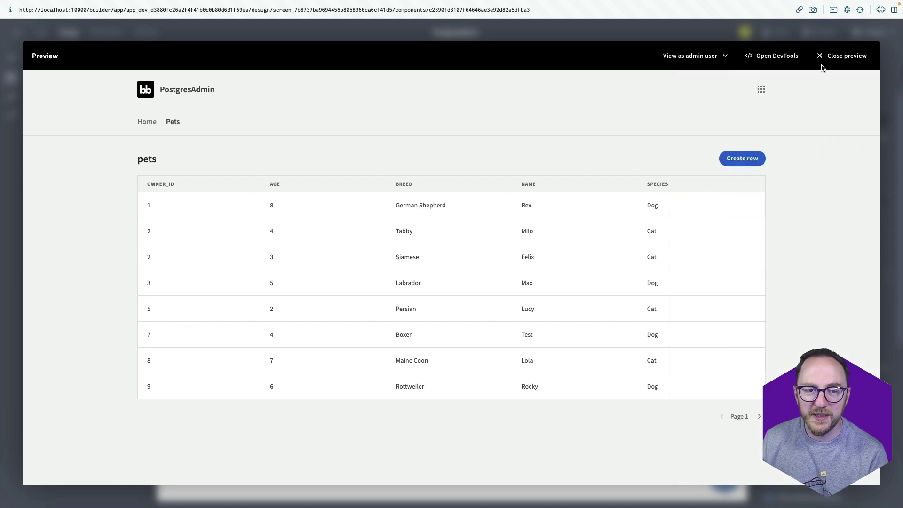
{"action": "left_click", "coordinate": [414, 231]}
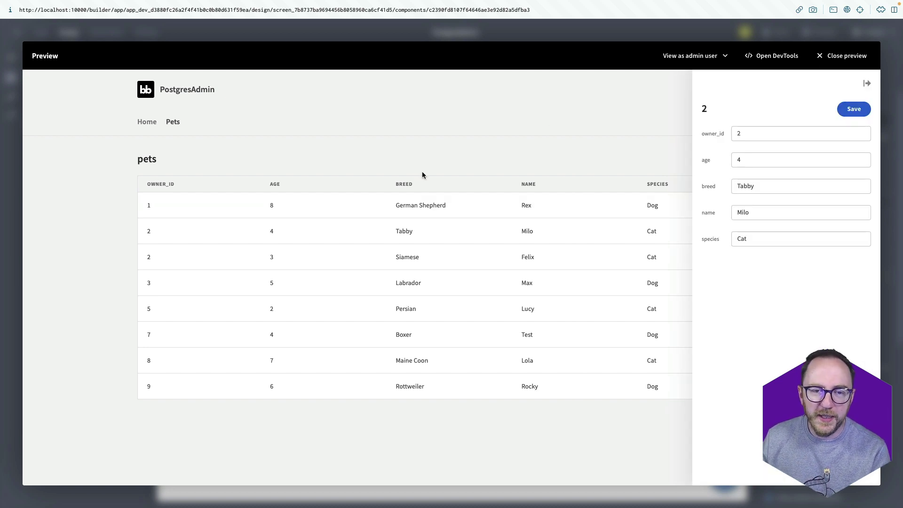
{"action": "left_click", "coordinate": [551, 89]}
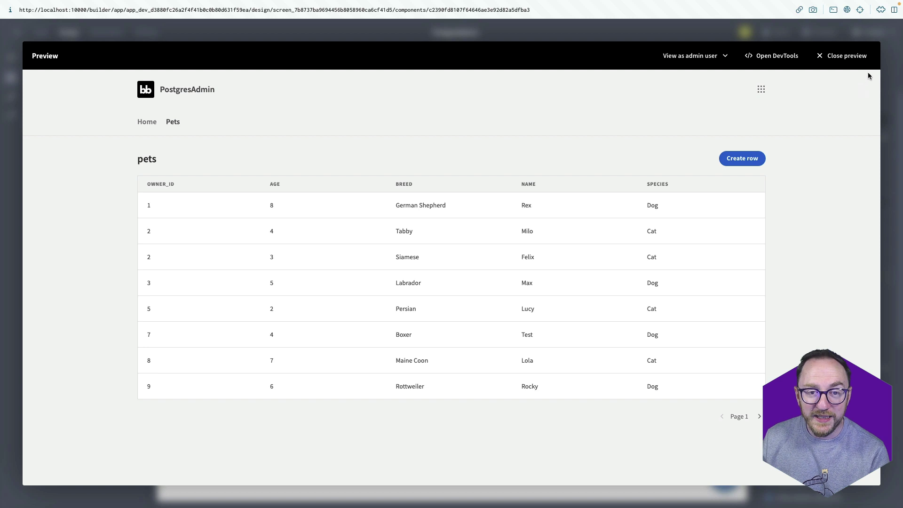
{"action": "left_click", "coordinate": [845, 56]}
- Enable the delete option in the pets table's details side panel and check it on Rex's record in the preview
{"action": "scroll", "coordinate": [772, 269], "scroll_direction": "down", "scroll_amount": 1}
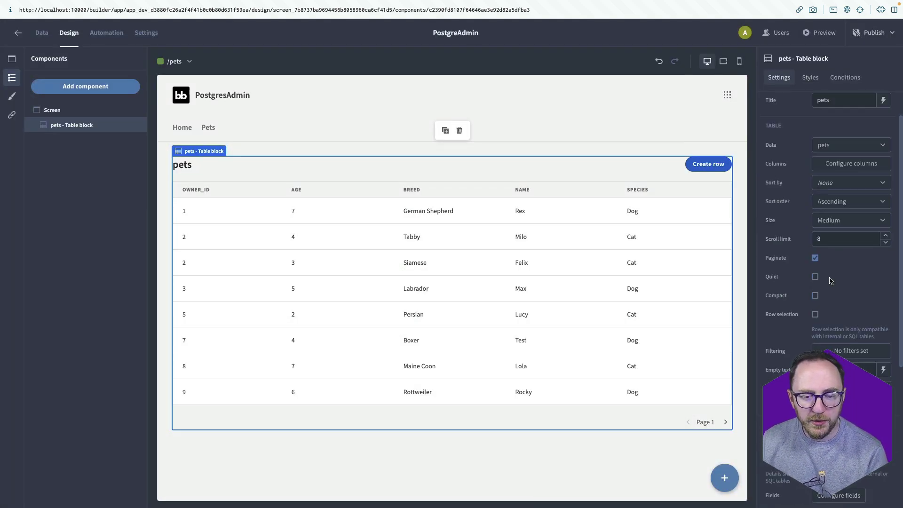
{"action": "scroll", "coordinate": [829, 280], "scroll_direction": "down", "scroll_amount": 6}
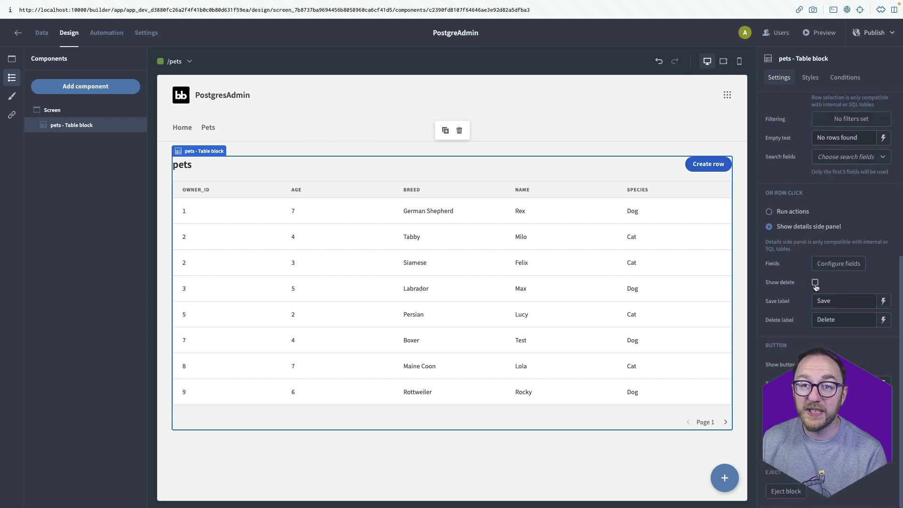
{"action": "left_click", "coordinate": [807, 33]}
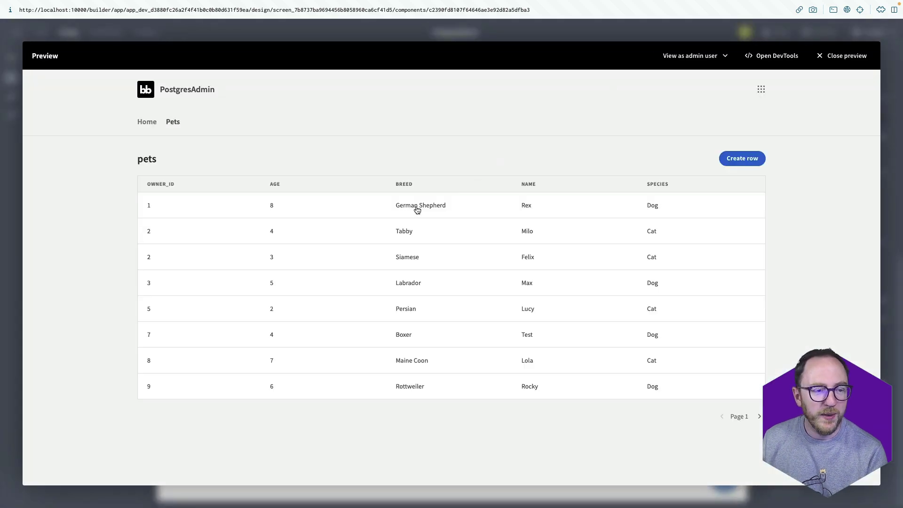
{"action": "left_click", "coordinate": [403, 213]}
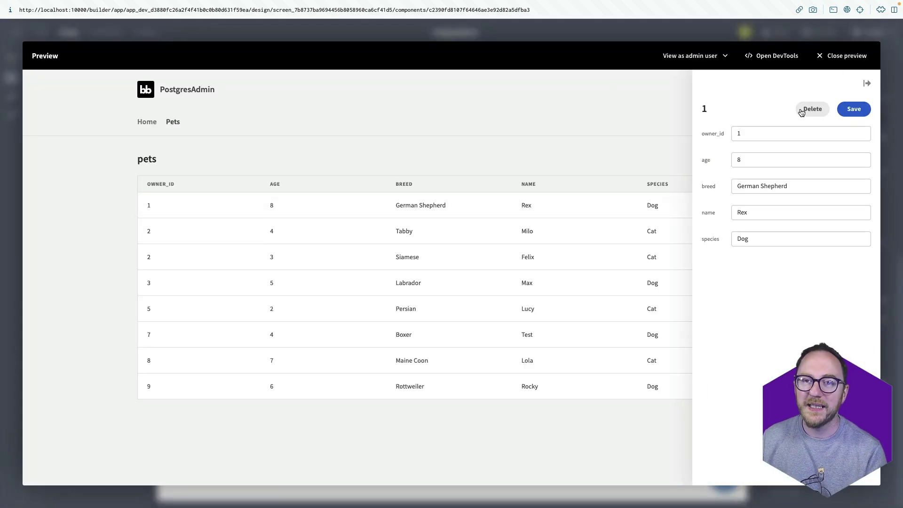
{"action": "left_click", "coordinate": [595, 129]}
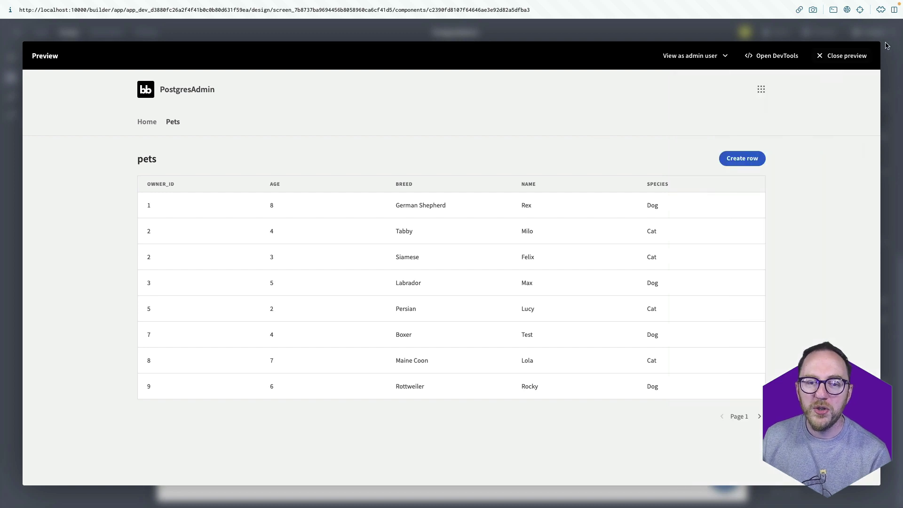
{"action": "left_click", "coordinate": [844, 54]}
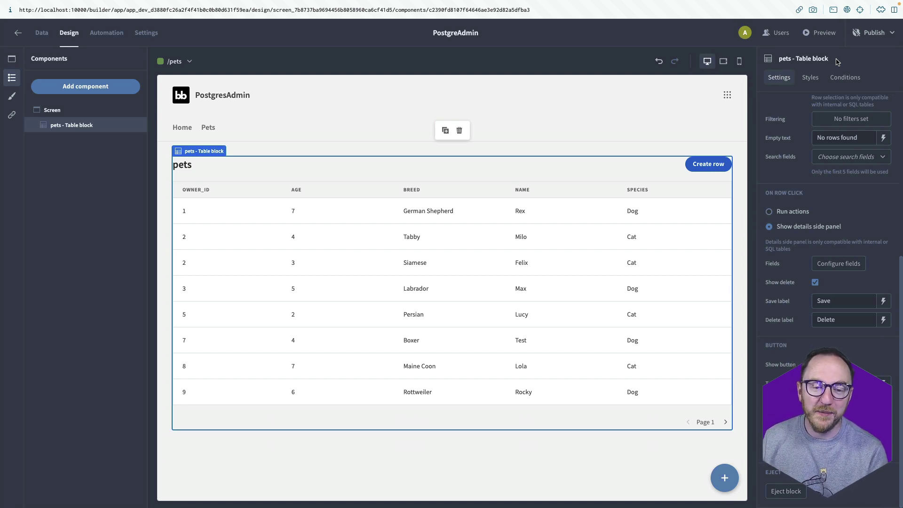
- Remove the owner_id column from the pets table block and save the column configuration
{"action": "scroll", "coordinate": [828, 117], "scroll_direction": "up", "scroll_amount": 10}
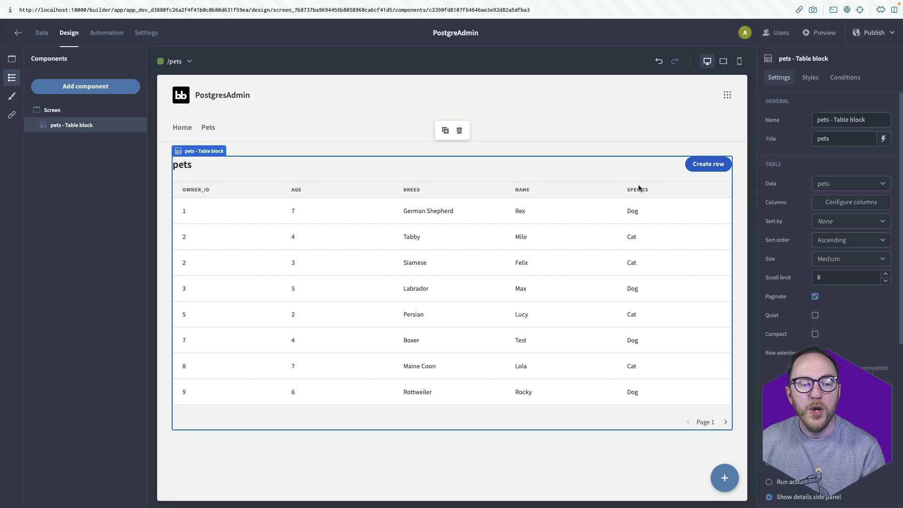
{"action": "left_click", "coordinate": [835, 203]}
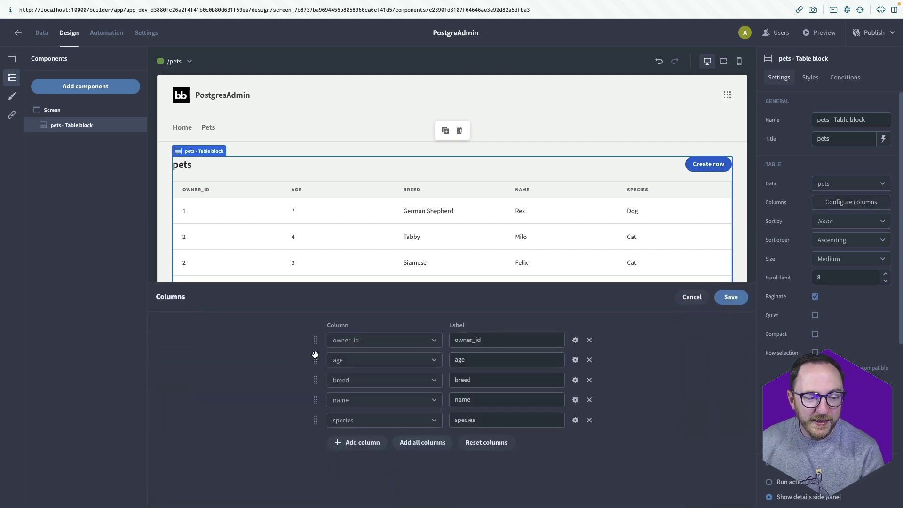
{"action": "left_click", "coordinate": [589, 339]}
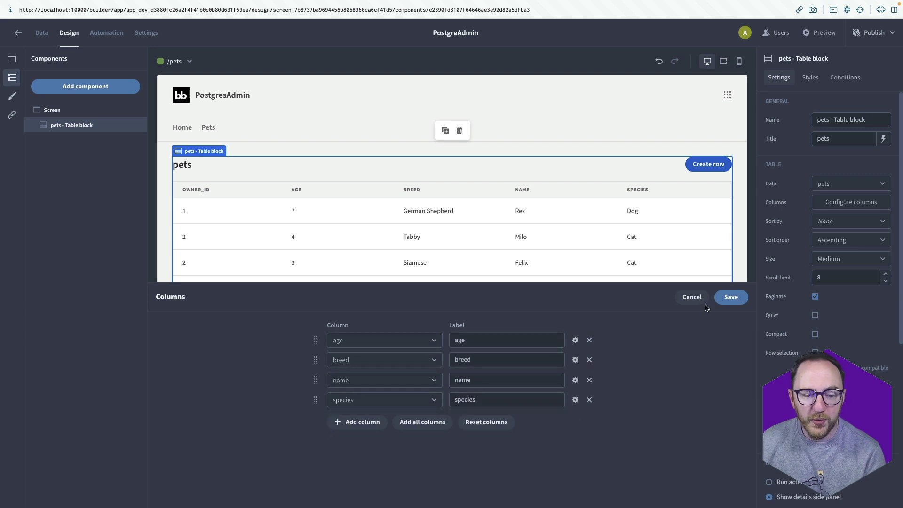
{"action": "left_click", "coordinate": [731, 296]}
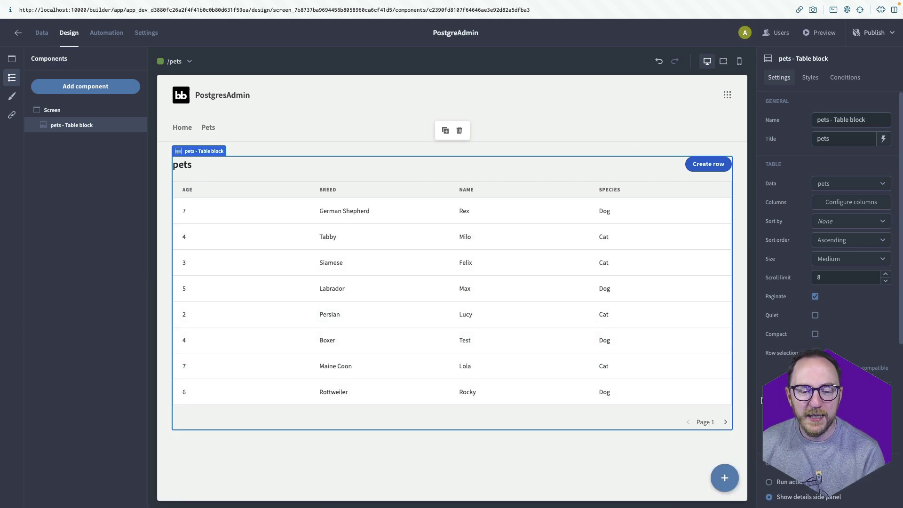
{"action": "scroll", "coordinate": [884, 328], "scroll_direction": "down", "scroll_amount": 5}
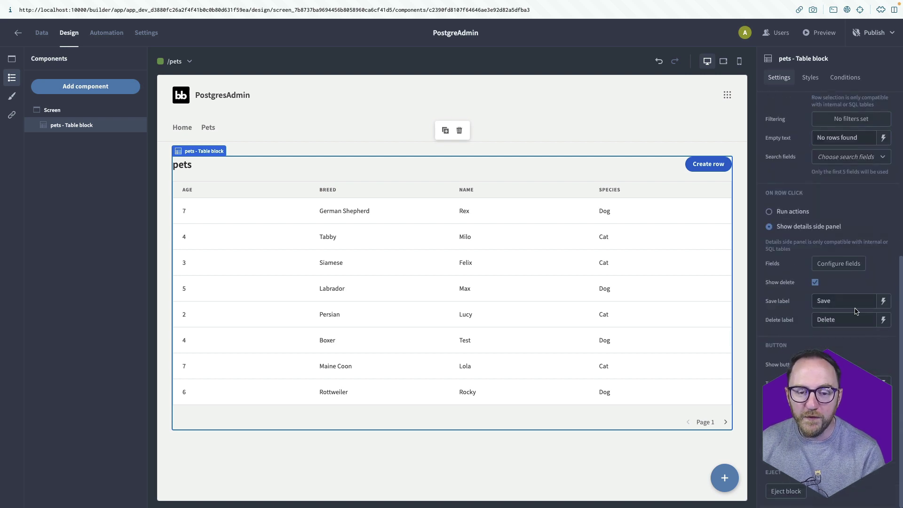
{"action": "left_click", "coordinate": [832, 265]}
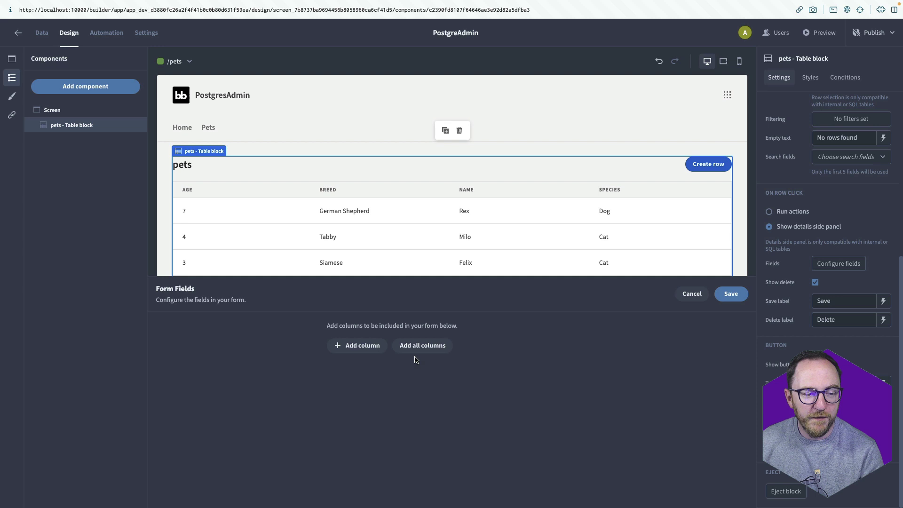
{"action": "left_click", "coordinate": [691, 294]}
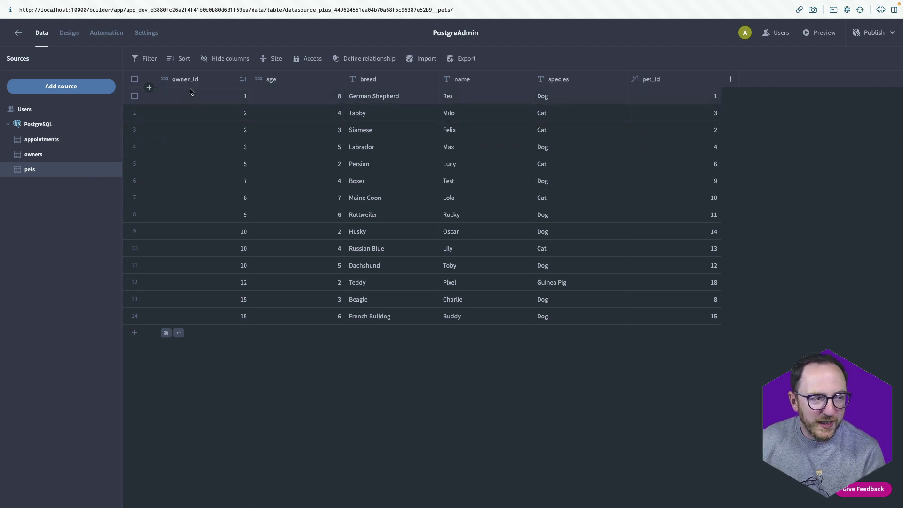
- Define a One to Many relationship from owners to pets, with owner_id as primary and foreign key, and save it
{"action": "left_click", "coordinate": [75, 151]}
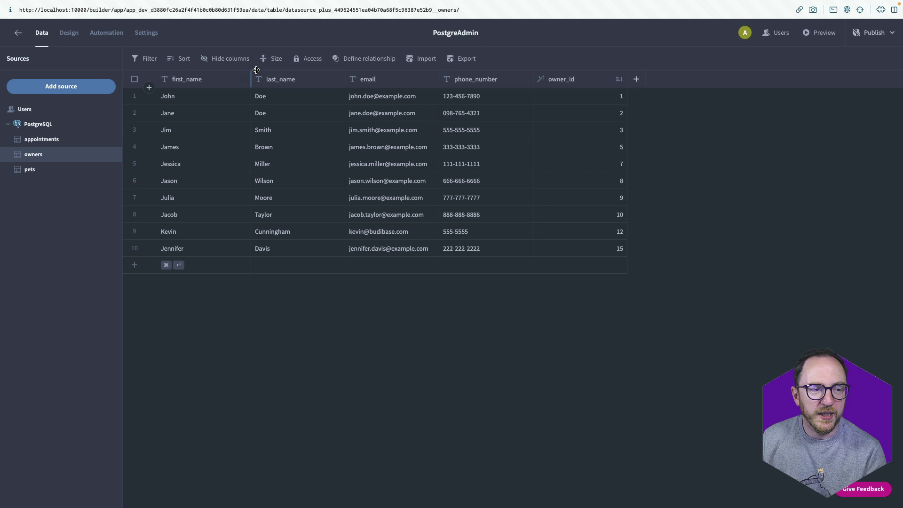
{"action": "left_click", "coordinate": [358, 61]}
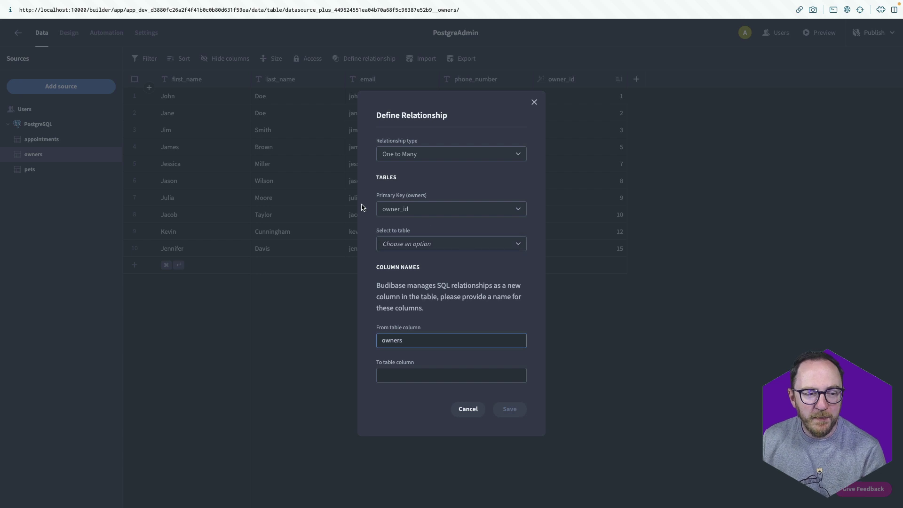
{"action": "left_click", "coordinate": [415, 243]}
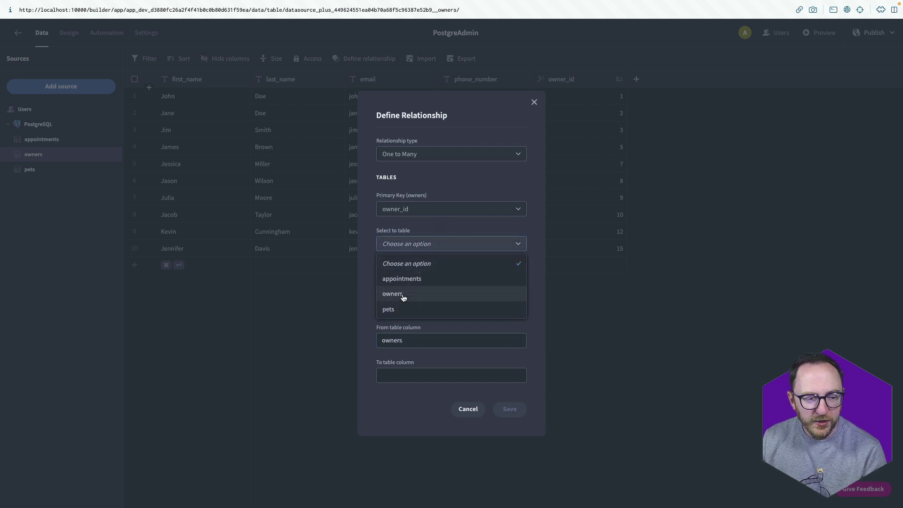
{"action": "left_click", "coordinate": [399, 309]}
{"action": "left_click", "coordinate": [400, 262]}
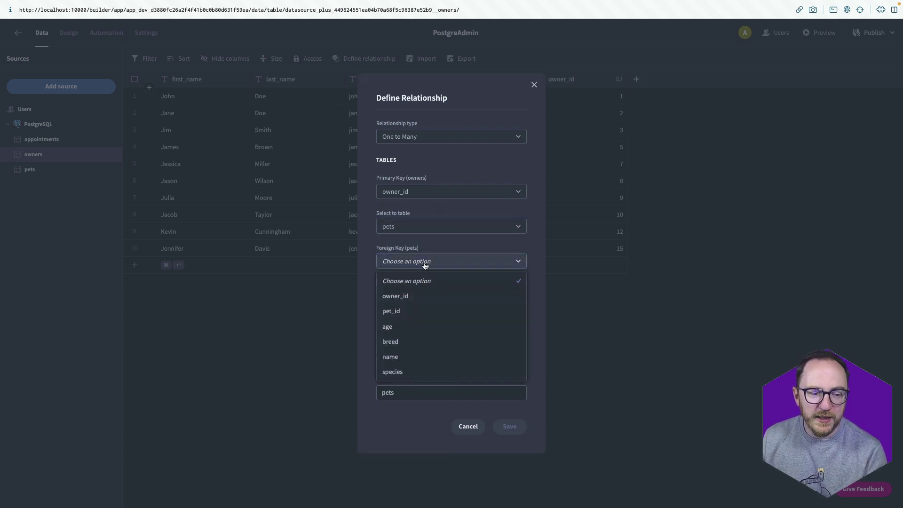
{"action": "left_click", "coordinate": [436, 296]}
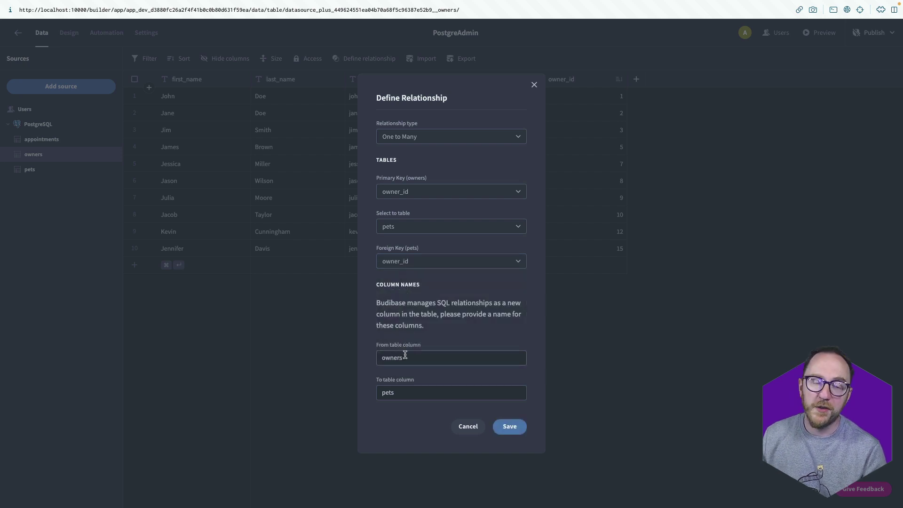
{"action": "left_click", "coordinate": [516, 429]}
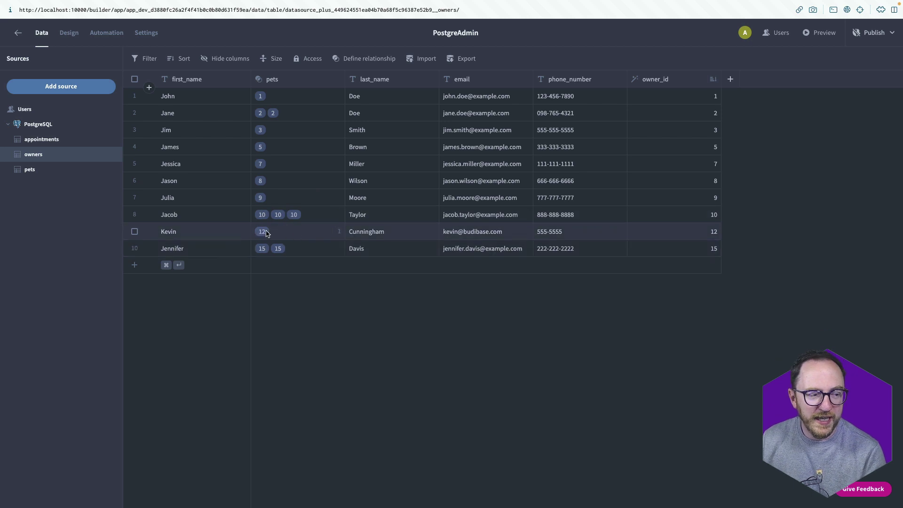
- Make name the display column of the pets table and check the linked pets in the owners table
{"action": "left_click", "coordinate": [69, 172]}
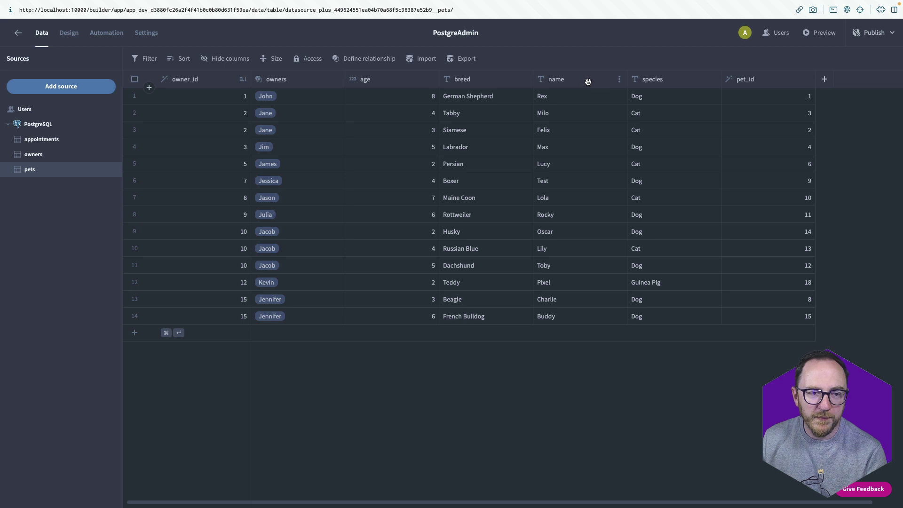
{"action": "left_click", "coordinate": [619, 79]}
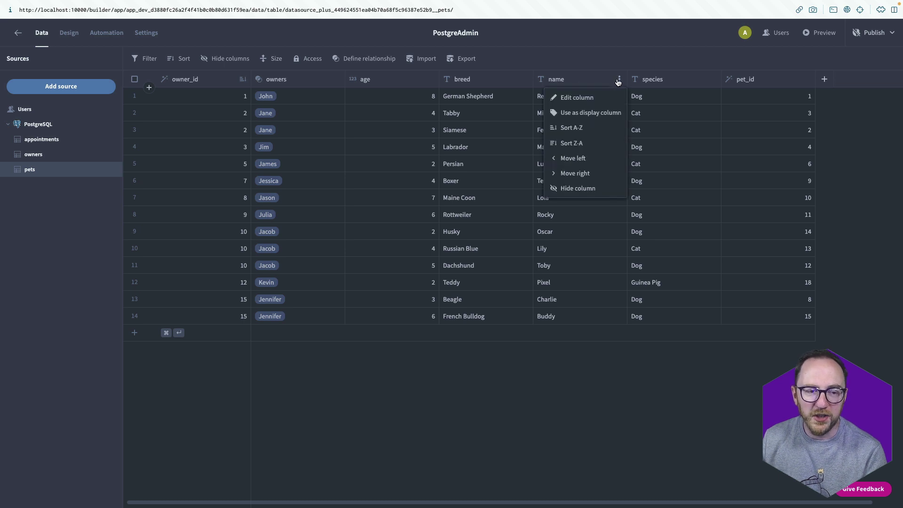
{"action": "left_click", "coordinate": [587, 114]}
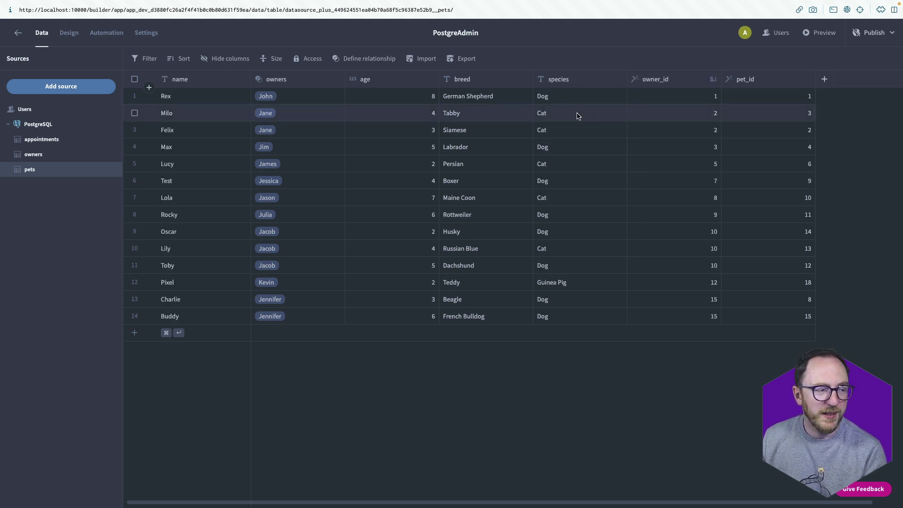
{"action": "left_click", "coordinate": [49, 156]}
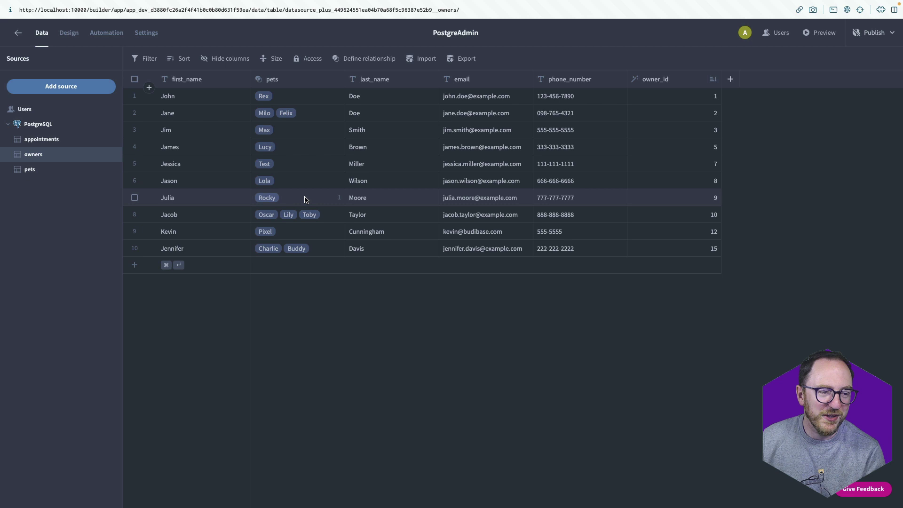
- Add the owners relationship as the first column of the pets table block and save the column configuration
{"action": "left_click", "coordinate": [78, 37]}
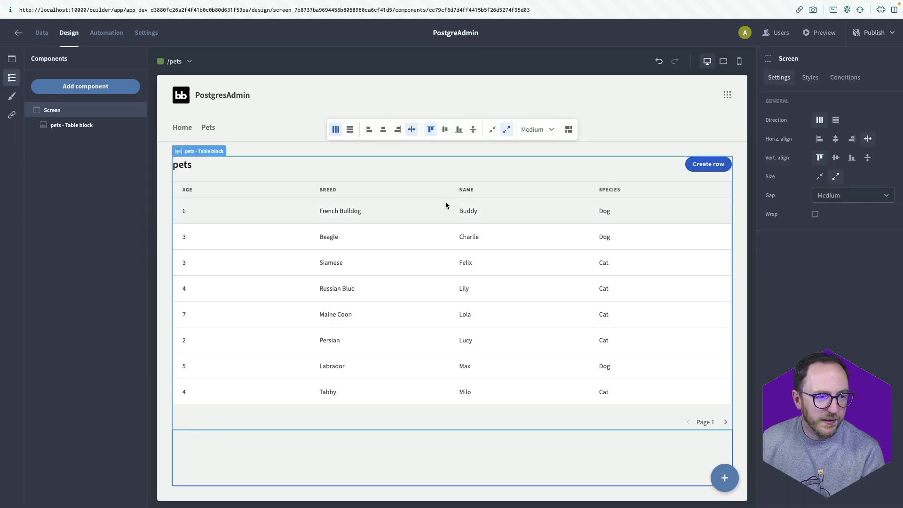
{"action": "left_click", "coordinate": [544, 243]}
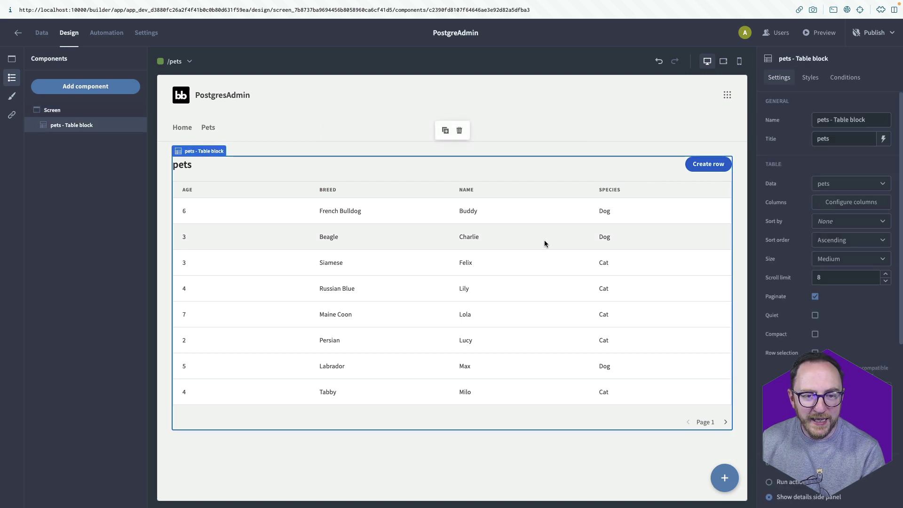
{"action": "left_click", "coordinate": [840, 203]}
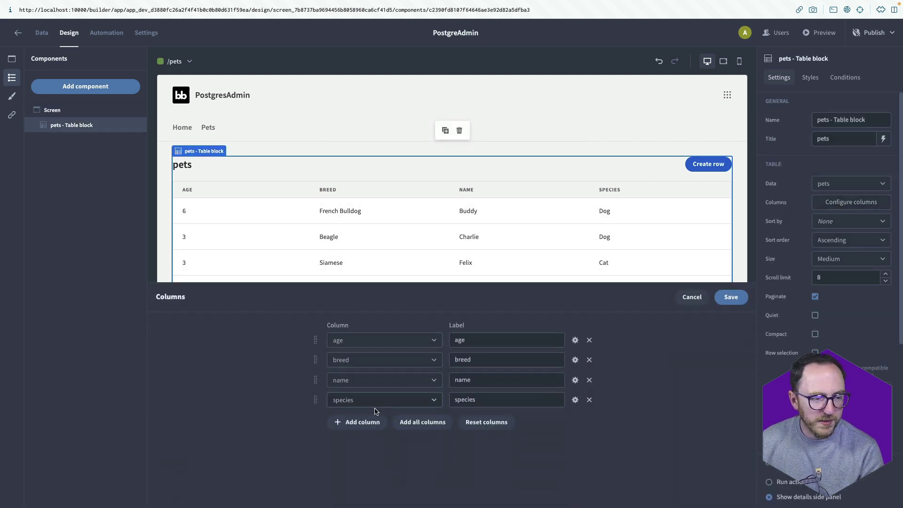
{"action": "left_click", "coordinate": [360, 424]}
{"action": "left_click", "coordinate": [378, 424]}
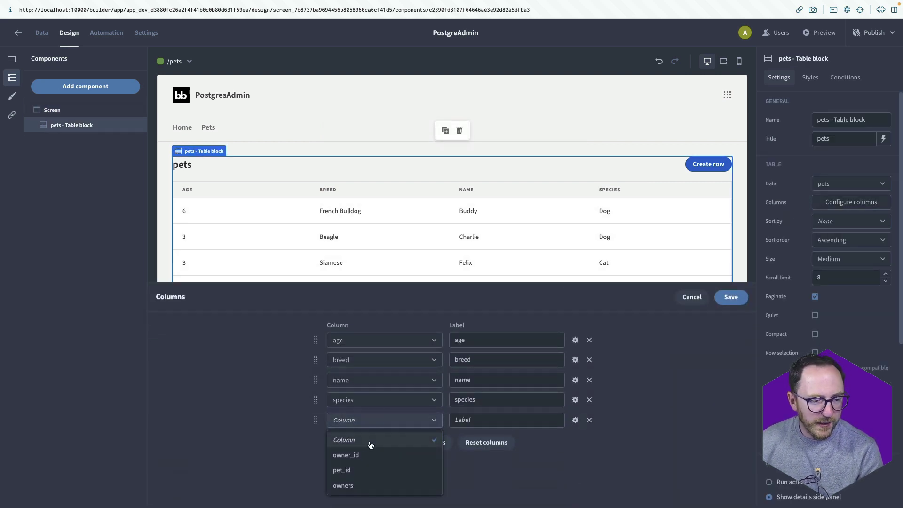
{"action": "left_click", "coordinate": [362, 485]}
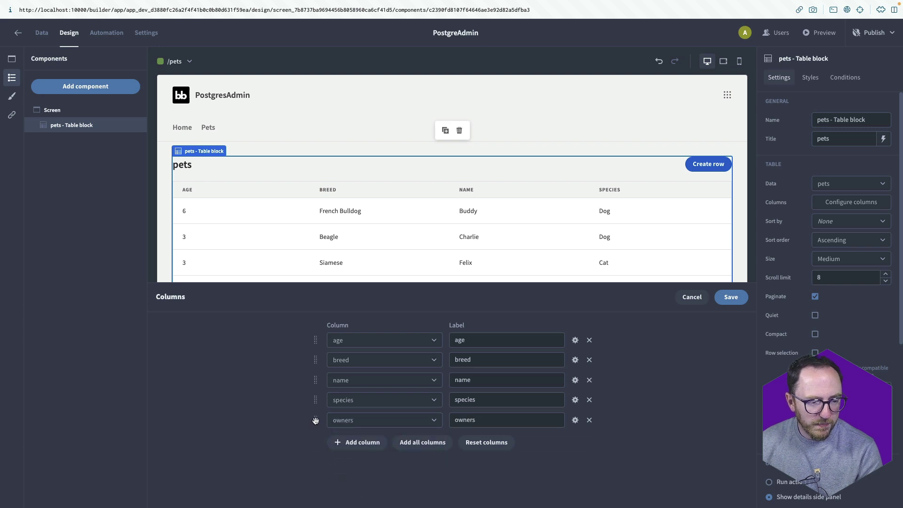
{"action": "left_click_drag", "start_coordinate": [315, 420], "coordinate": [320, 344]}
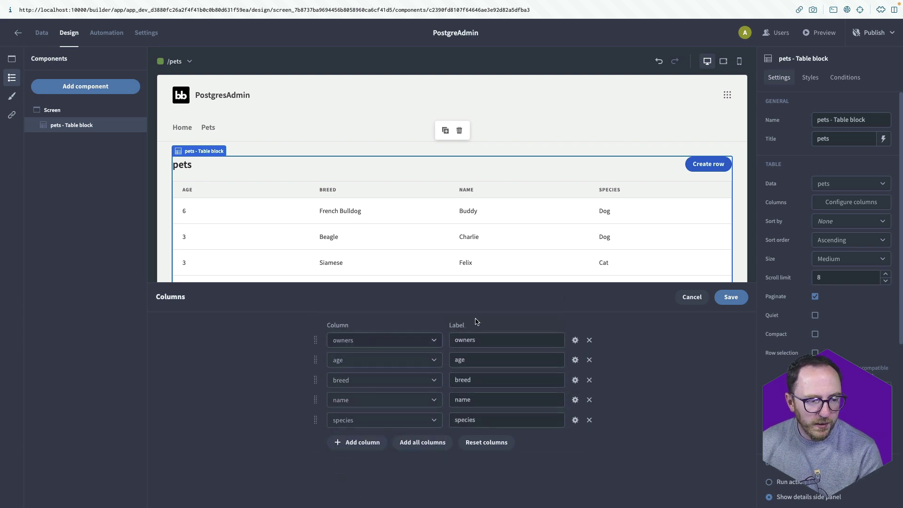
{"action": "left_click", "coordinate": [730, 297]}
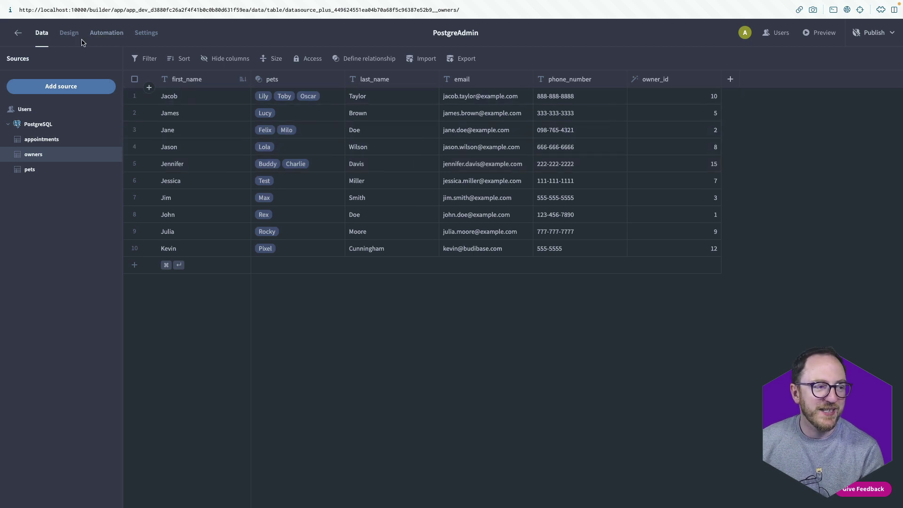
{"action": "left_click", "coordinate": [69, 33]}
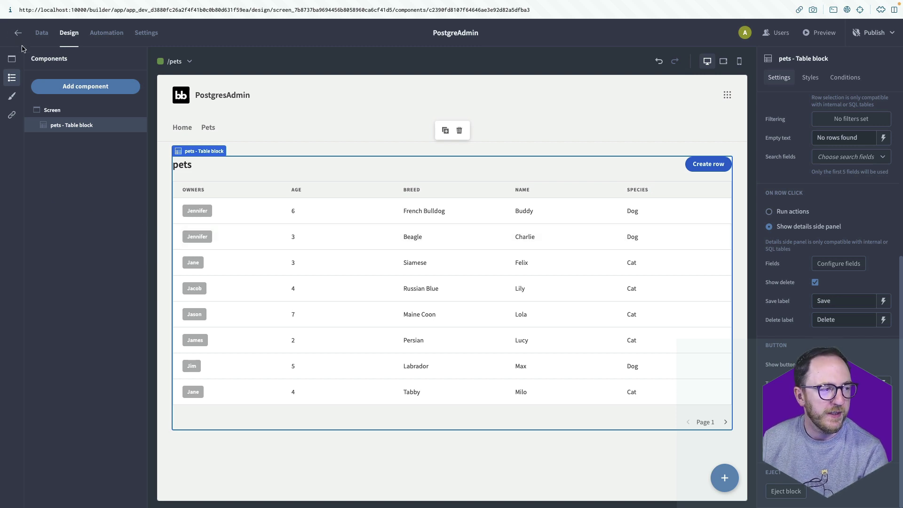
{"action": "left_click", "coordinate": [40, 33]}
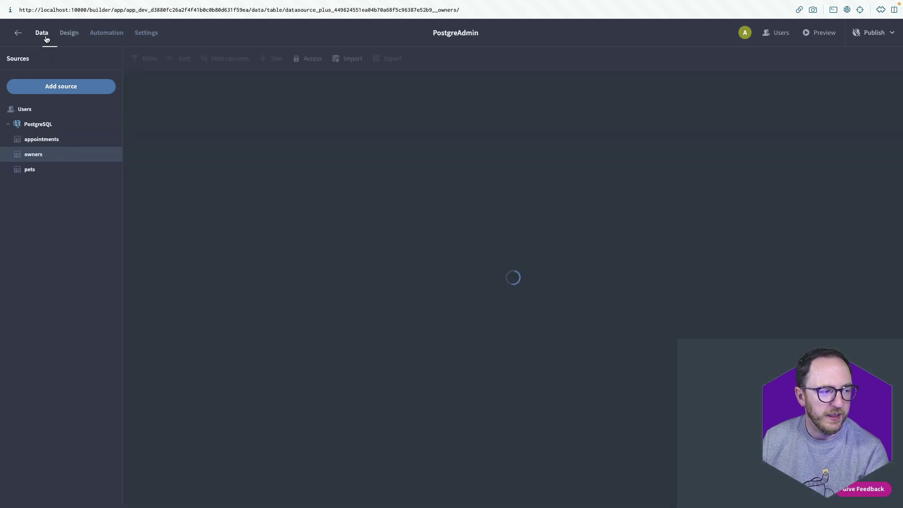
{"action": "left_click", "coordinate": [40, 141]}
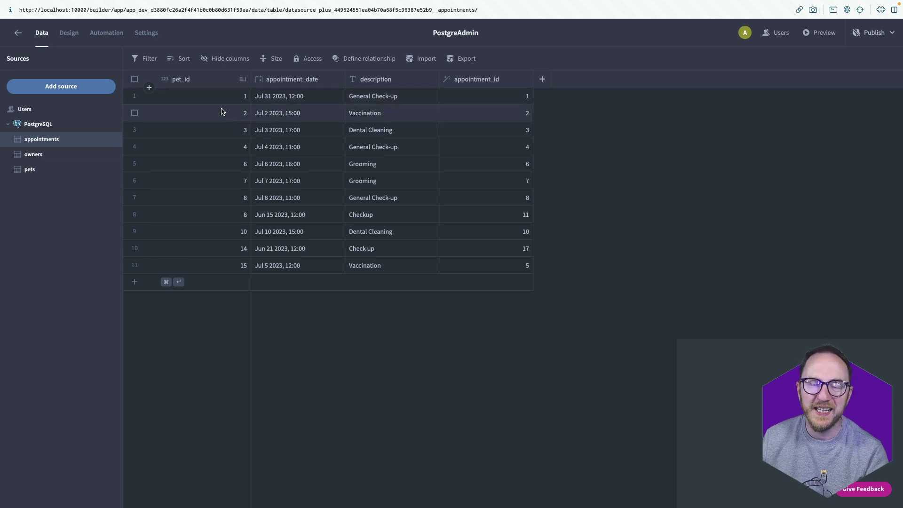
{"action": "left_click", "coordinate": [371, 58]}
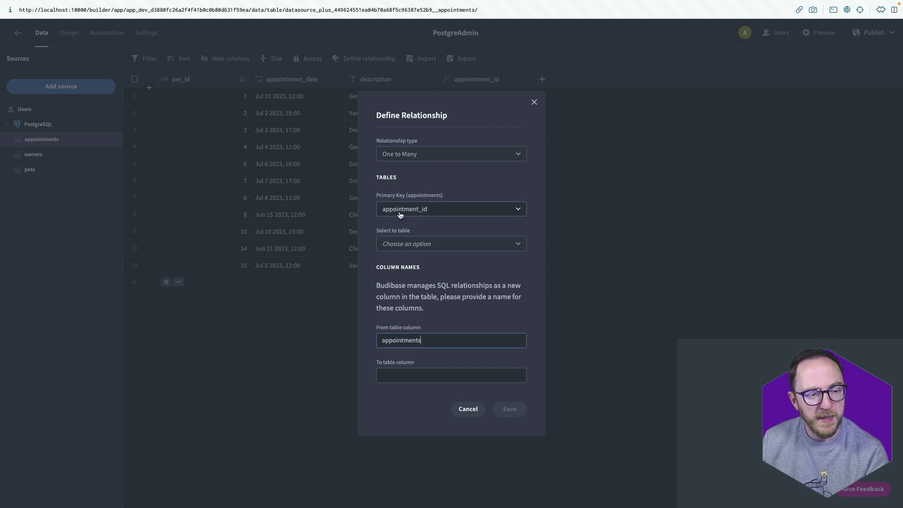
{"action": "left_click", "coordinate": [534, 103]}
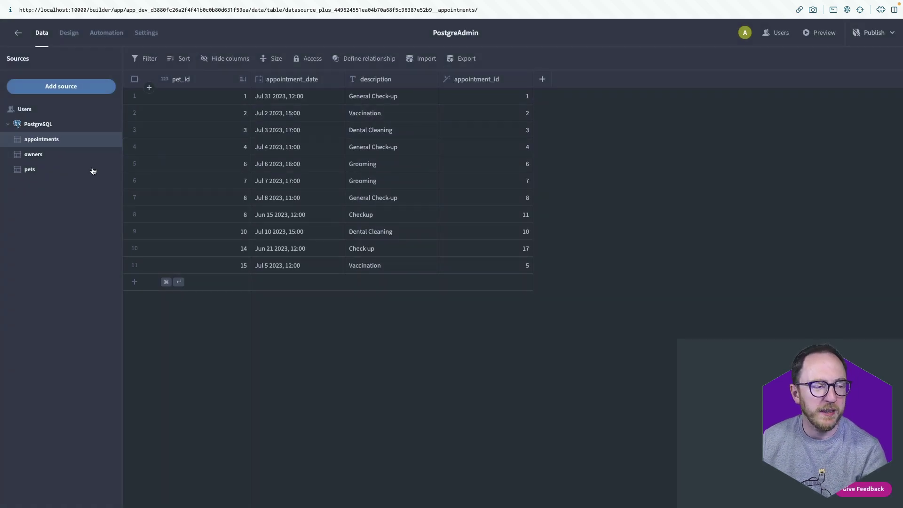
- Define a One to Many relationship from pets to appointments, with pet_id as primary and foreign key, and save it
{"action": "left_click", "coordinate": [62, 176]}
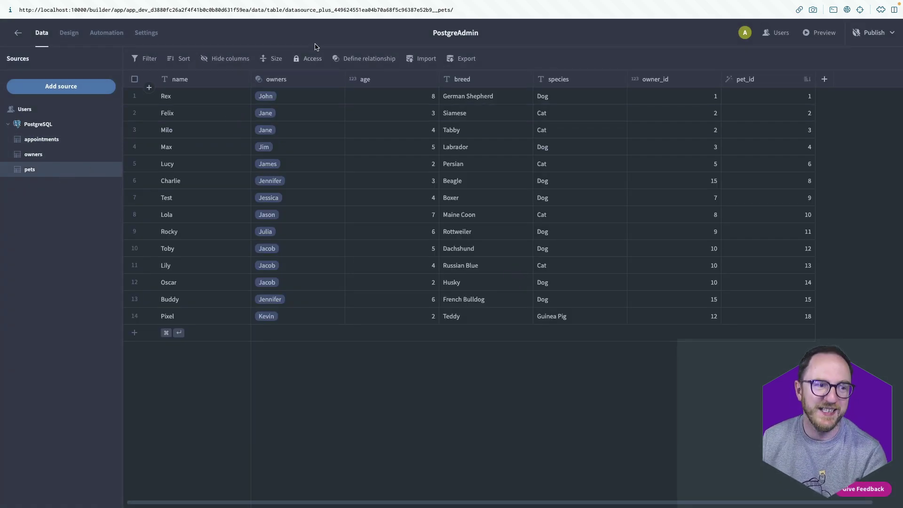
{"action": "left_click", "coordinate": [367, 56]}
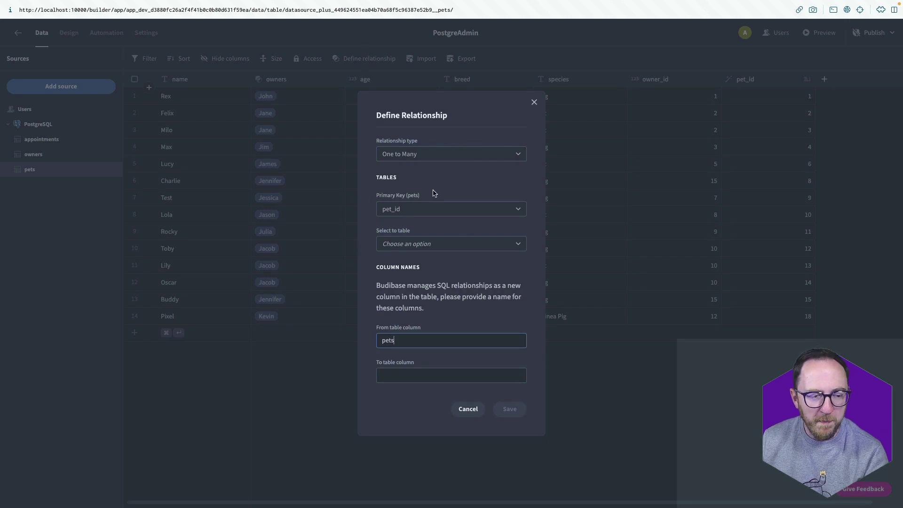
{"action": "left_click", "coordinate": [421, 246]}
{"action": "left_click", "coordinate": [408, 278]}
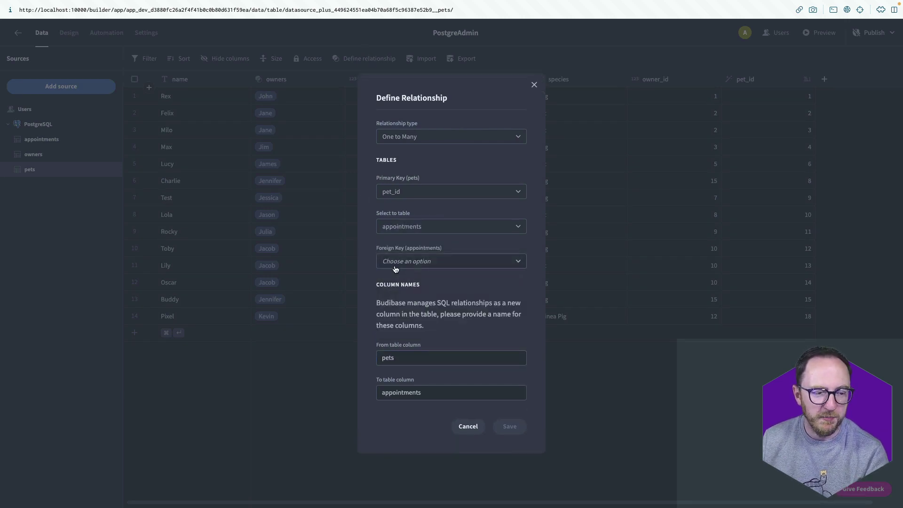
{"action": "left_click", "coordinate": [395, 263]}
{"action": "left_click", "coordinate": [417, 310]}
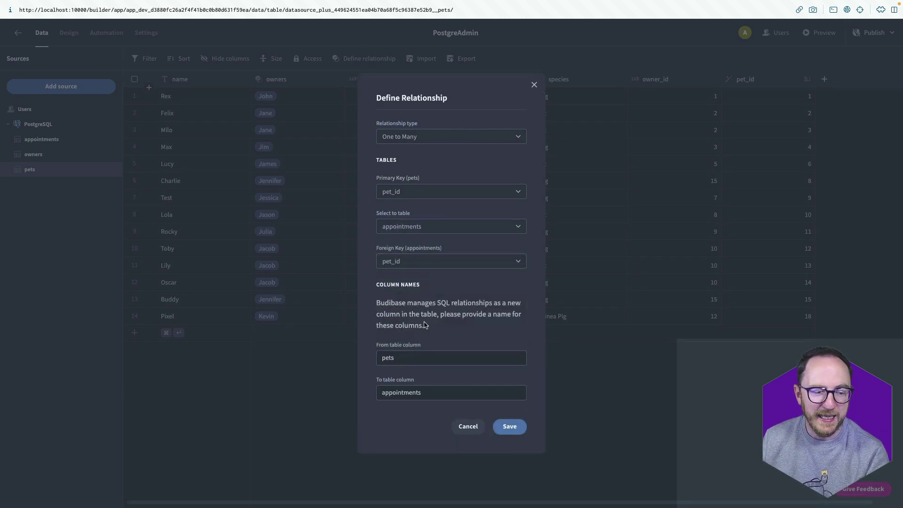
{"action": "left_click", "coordinate": [503, 430]}
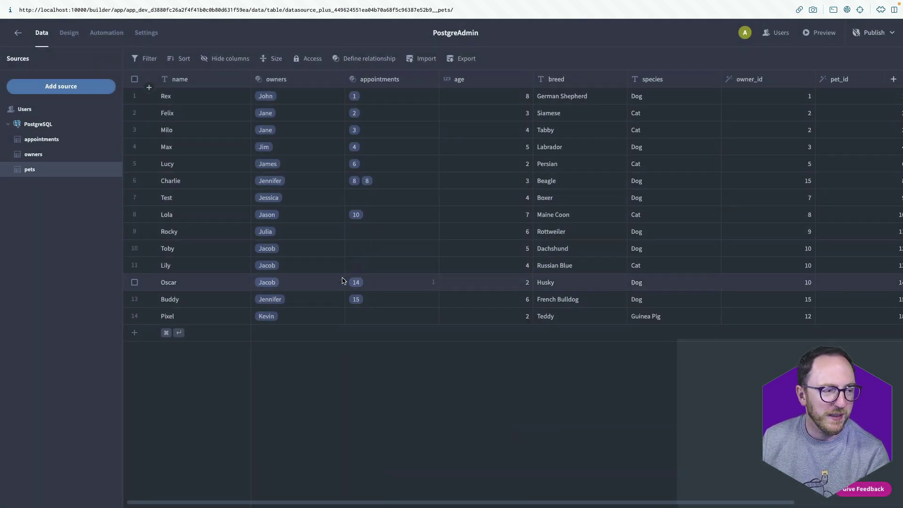
- Make appointment_date the display column of the appointments table and check the linked appointments in the pets table
{"action": "left_click", "coordinate": [43, 139]}
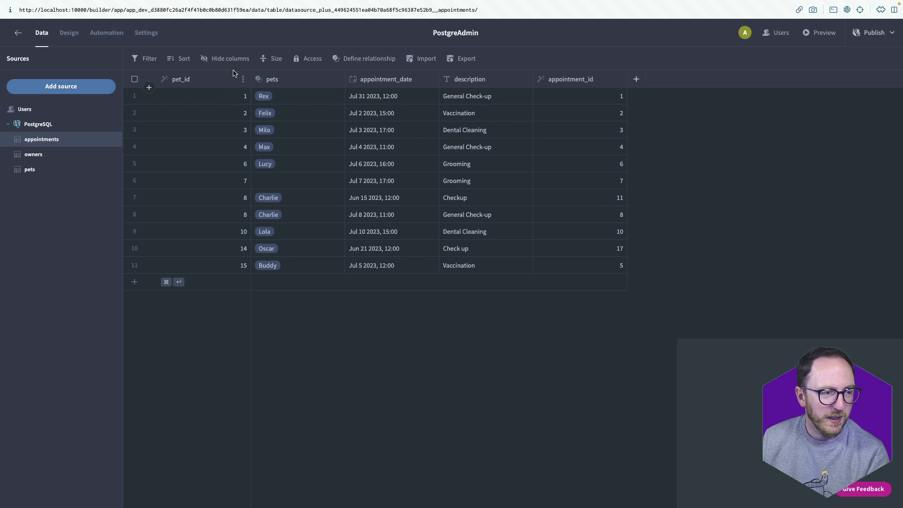
{"action": "left_click", "coordinate": [431, 80]}
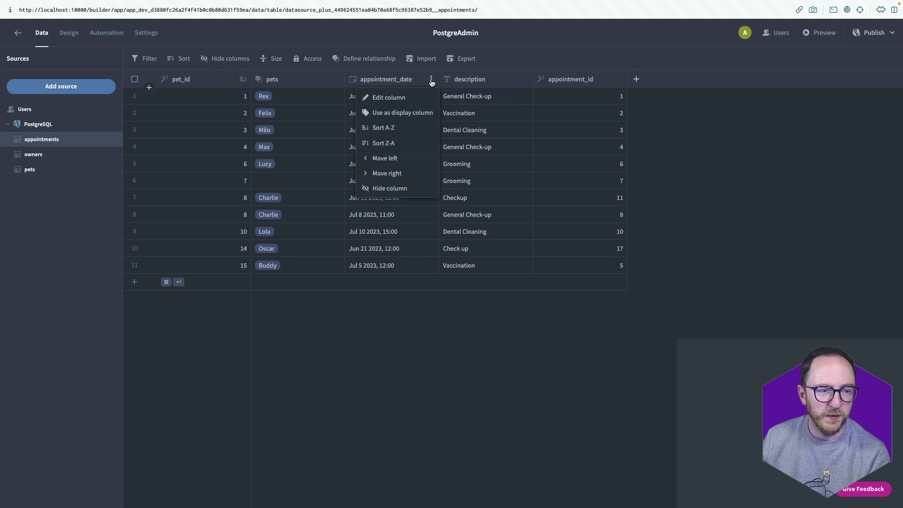
{"action": "left_click", "coordinate": [398, 114]}
{"action": "left_click", "coordinate": [29, 169]}
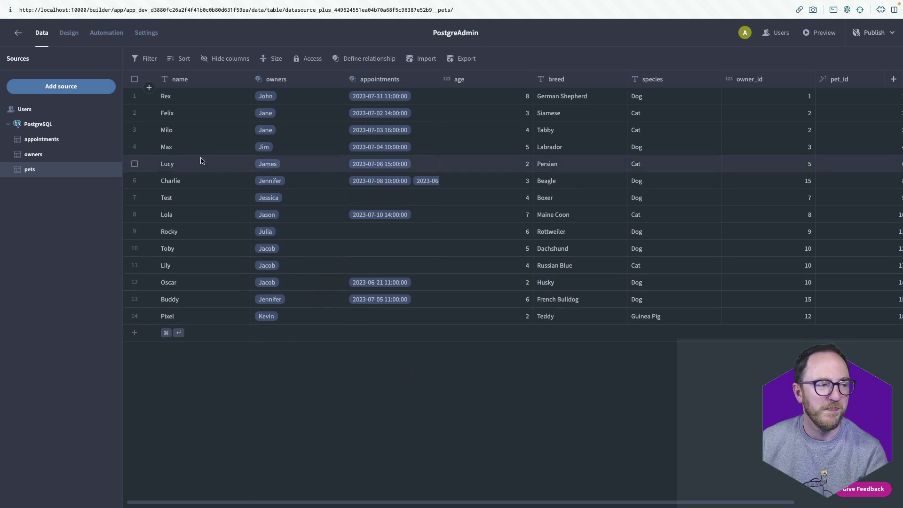
- Generate a new list view screen from the appointments table with Basic access
{"action": "left_click", "coordinate": [79, 35]}
{"action": "left_click", "coordinate": [12, 58]}
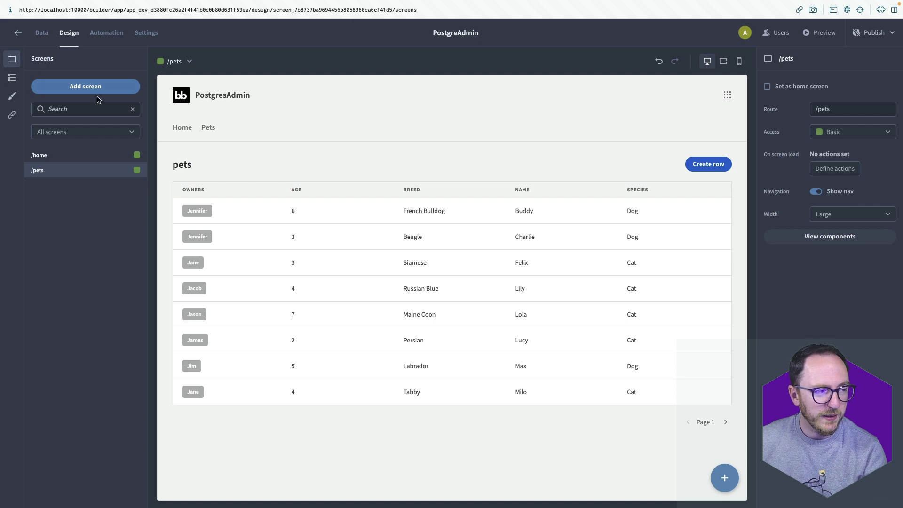
{"action": "left_click", "coordinate": [121, 85]}
{"action": "left_click", "coordinate": [426, 295]}
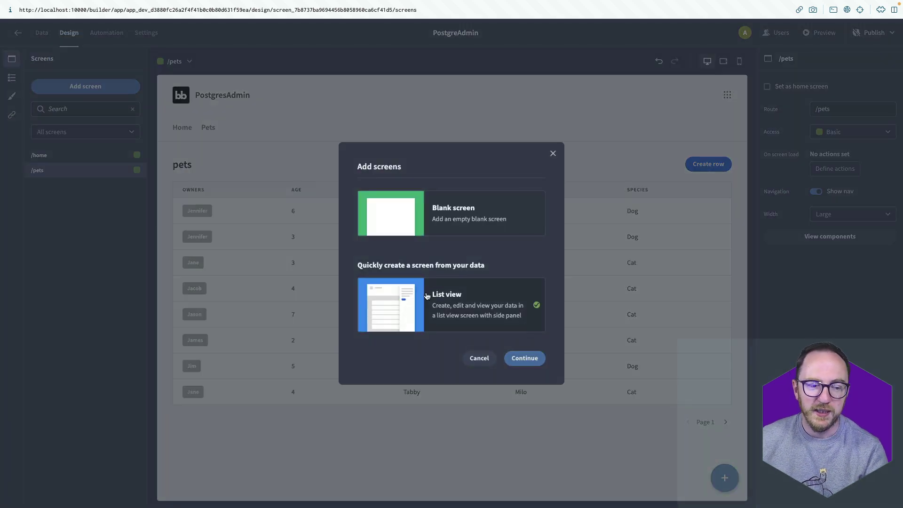
{"action": "left_click", "coordinate": [517, 360]}
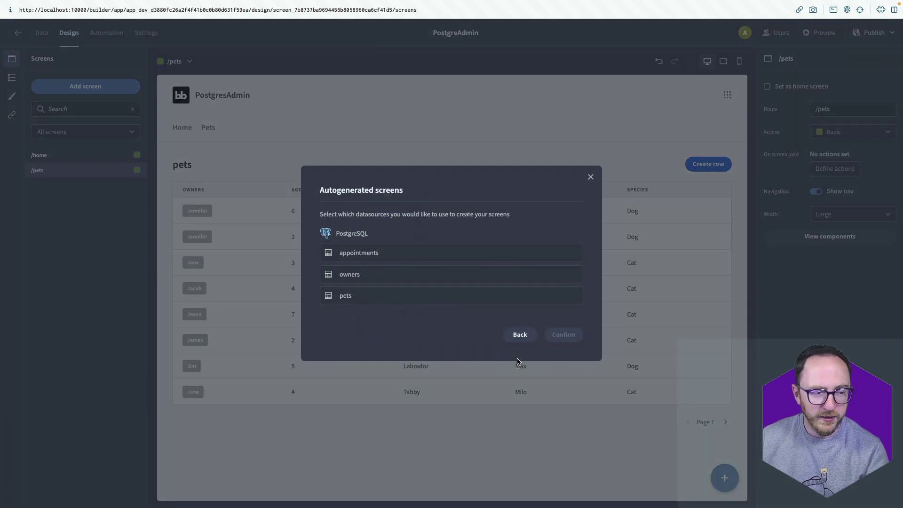
{"action": "left_click", "coordinate": [437, 255]}
{"action": "left_click", "coordinate": [559, 334]}
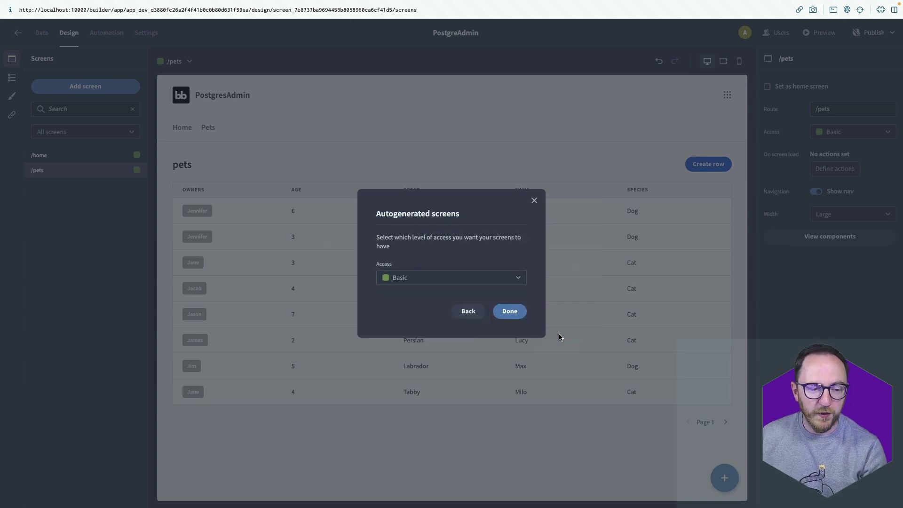
{"action": "left_click", "coordinate": [512, 311]}
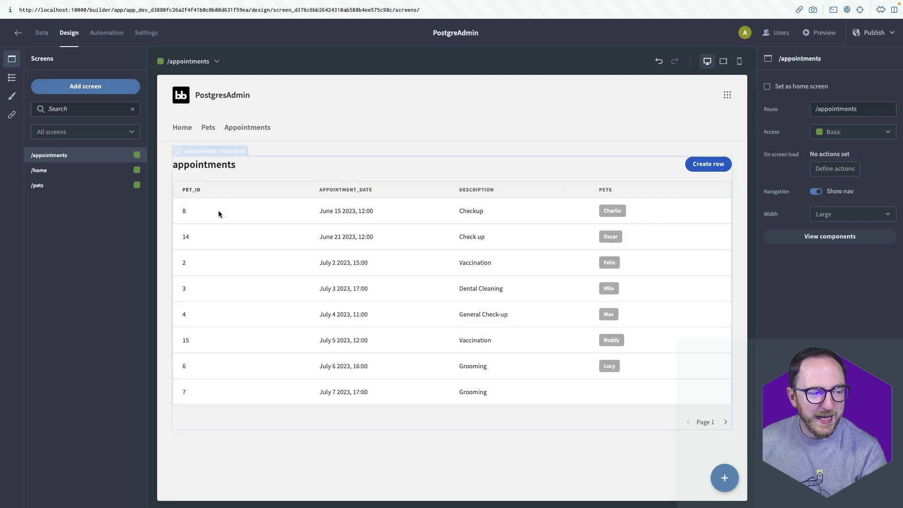
- Limit the appointments table block's columns to appointment_date, description and pets, and save the column configuration
{"action": "left_click", "coordinate": [512, 258]}
{"action": "left_click", "coordinate": [848, 205]}
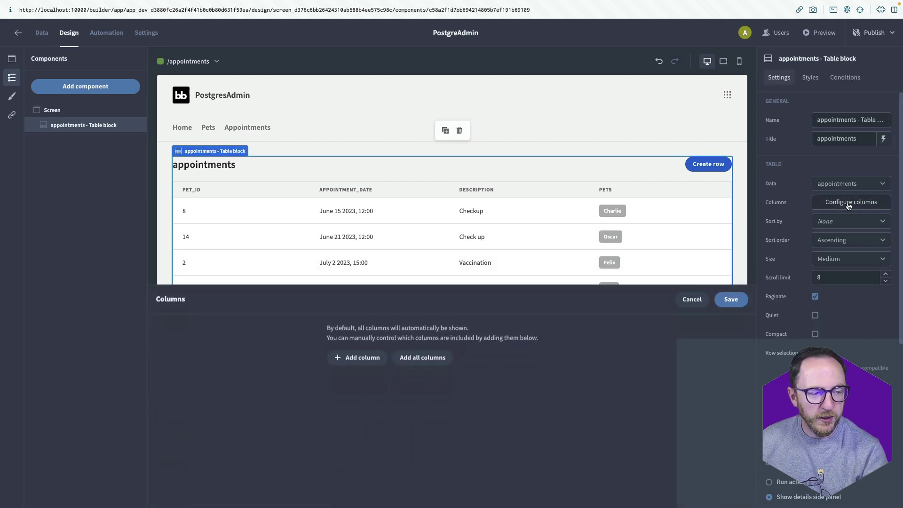
{"action": "left_click", "coordinate": [433, 360]}
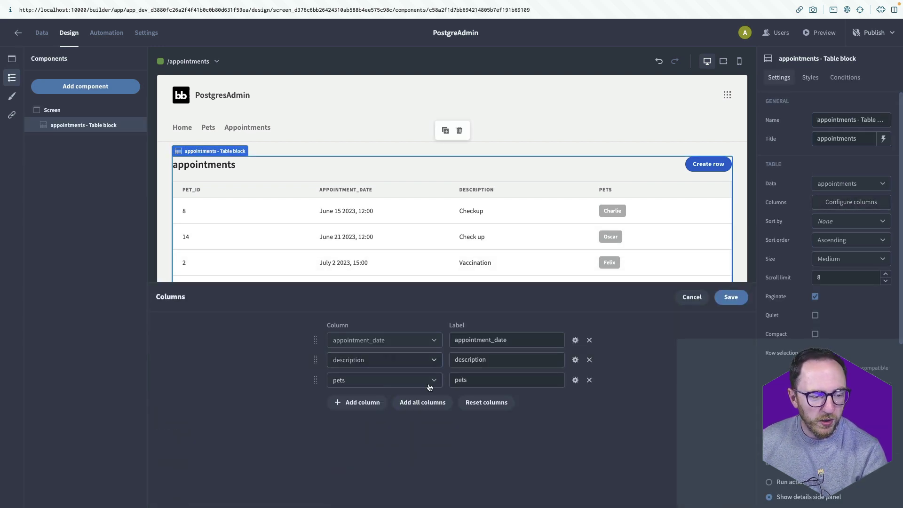
{"action": "left_click", "coordinate": [730, 297]}
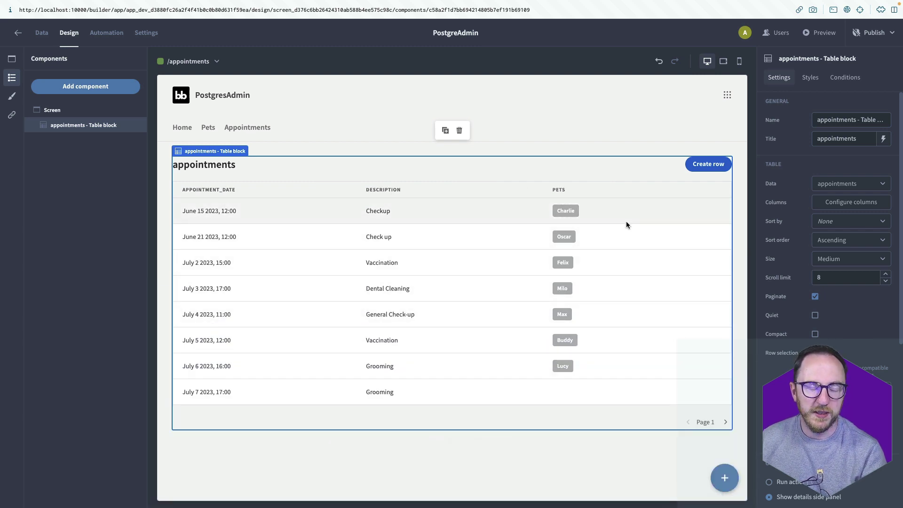
- Preview the app and examine the fields and pet choices of the appointments Create Row form
{"action": "scroll", "coordinate": [794, 201], "scroll_direction": "down", "scroll_amount": 5}
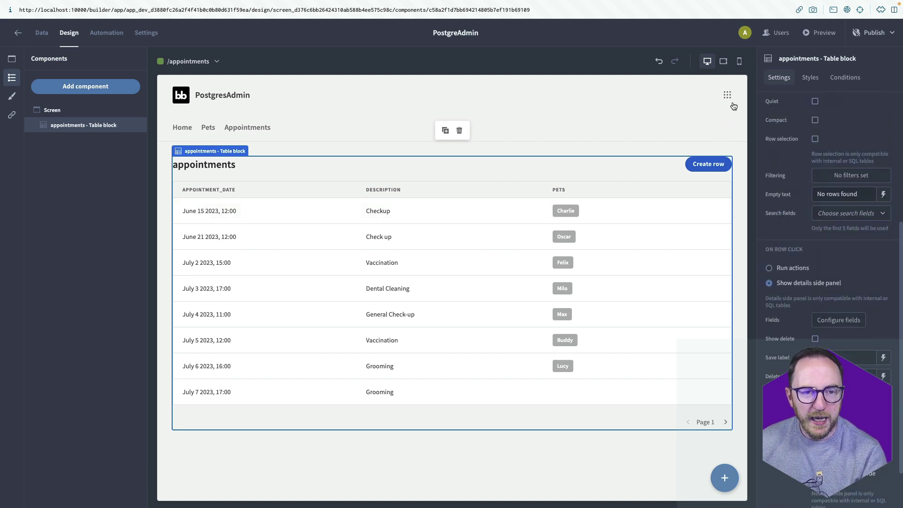
{"action": "left_click", "coordinate": [815, 32]}
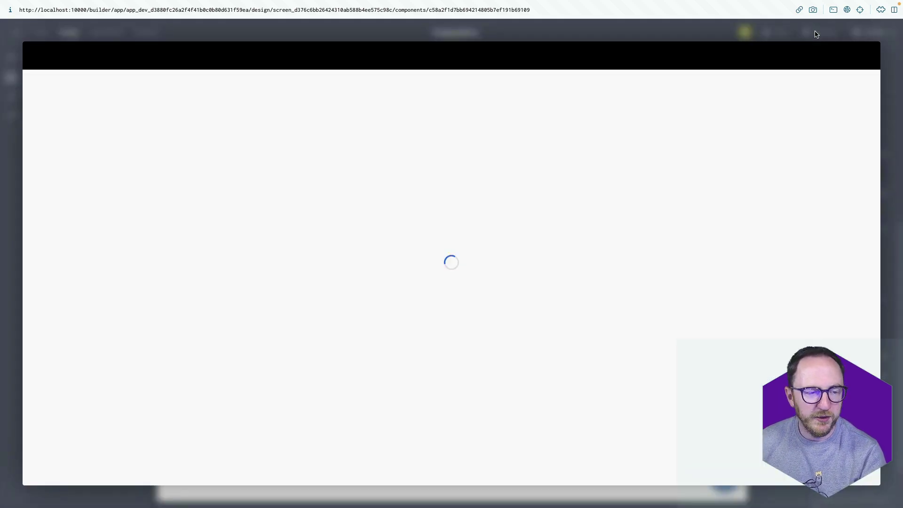
{"action": "left_click", "coordinate": [750, 162]}
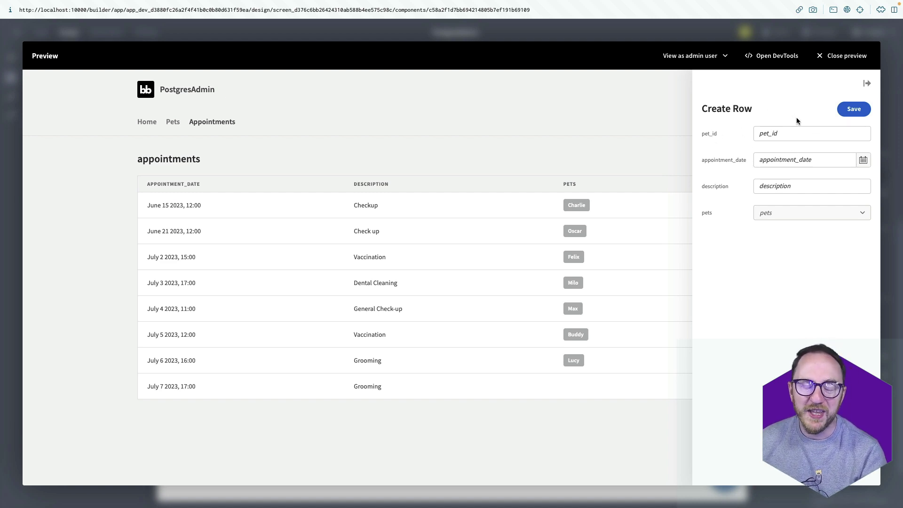
{"action": "left_click", "coordinate": [794, 211]}
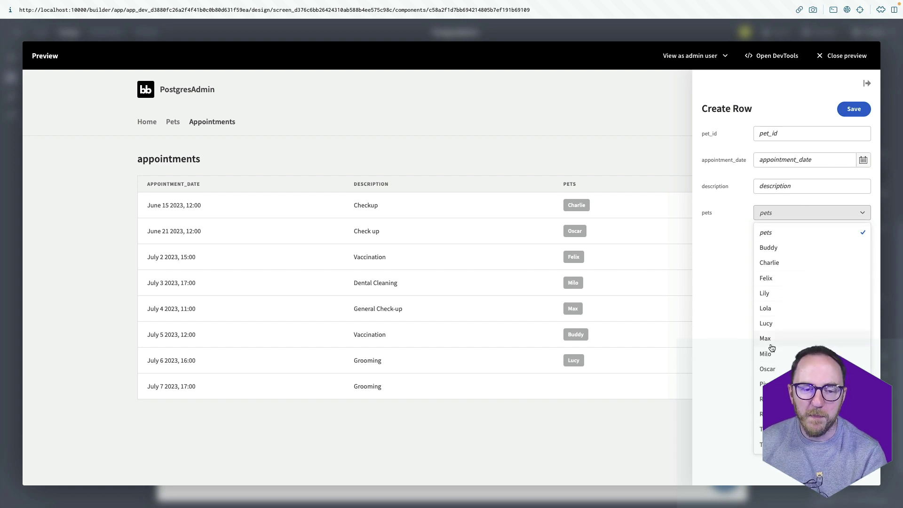
{"action": "left_click", "coordinate": [705, 303]}
{"action": "left_click", "coordinate": [842, 56]}
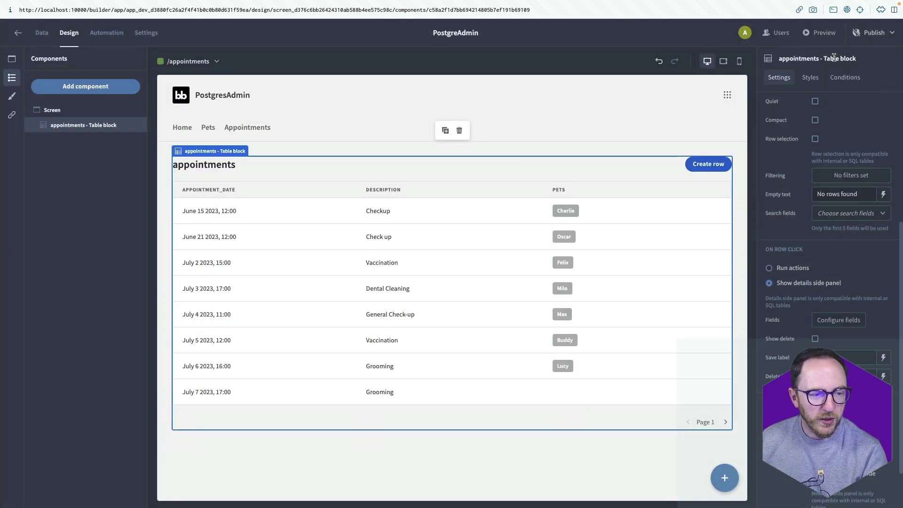
- Configure the appointments table block's form fields as appointment_date, description and pets only, and save
{"action": "left_click", "coordinate": [635, 134]}
{"action": "left_click", "coordinate": [678, 340]}
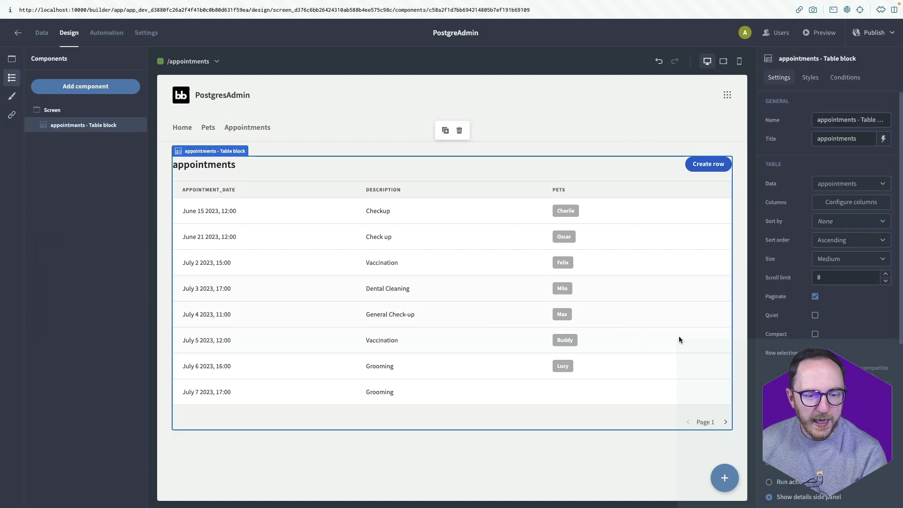
{"action": "scroll", "coordinate": [800, 229], "scroll_direction": "down", "scroll_amount": 6}
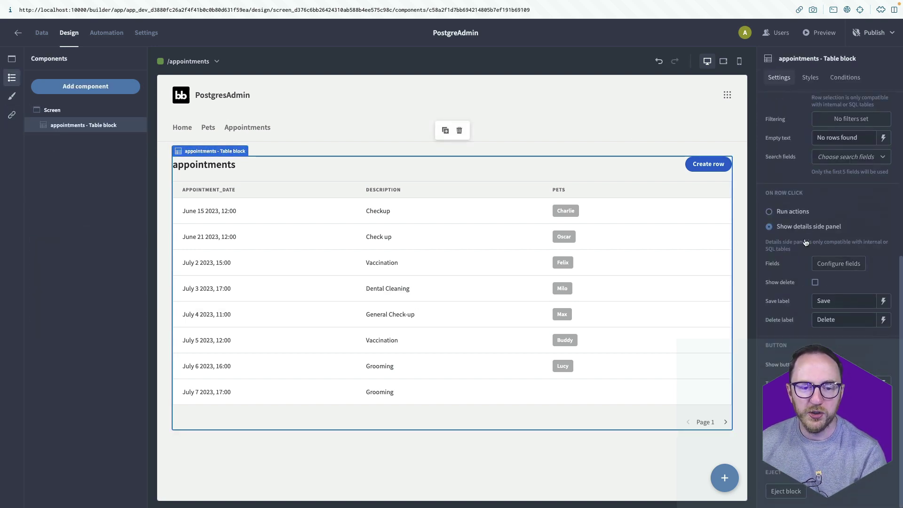
{"action": "left_click", "coordinate": [841, 264]}
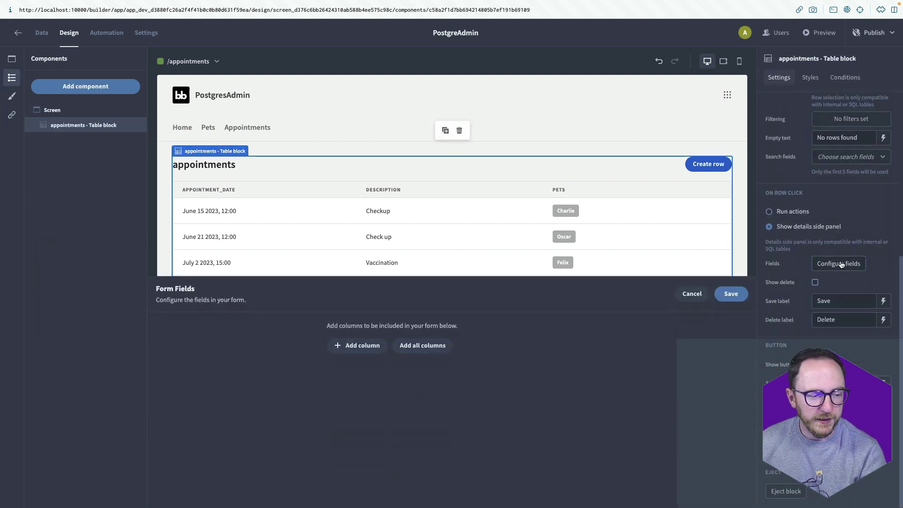
{"action": "left_click", "coordinate": [413, 346]}
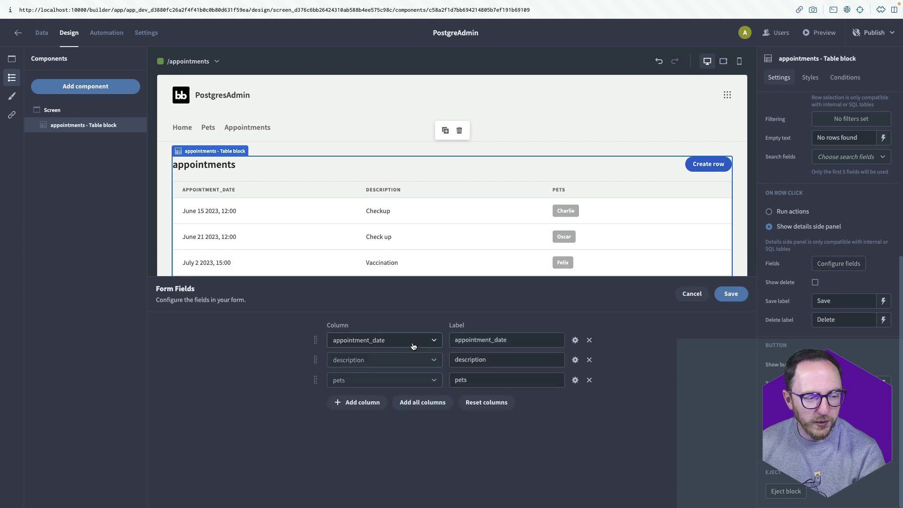
{"action": "left_click", "coordinate": [741, 295]}
- Create a test appointment in the app preview for Pixel on September 13 2023, 12:00, with description "Sore toe", and close the preview
{"action": "left_click", "coordinate": [819, 33]}
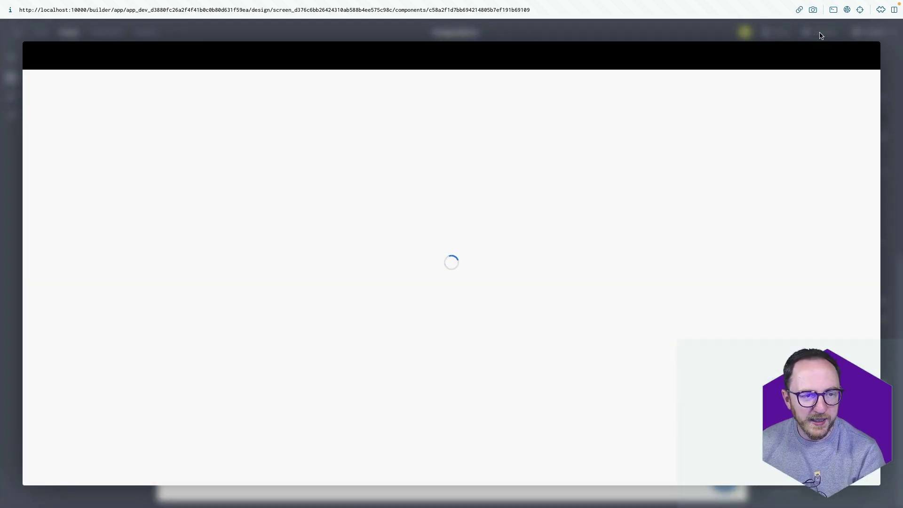
{"action": "left_click", "coordinate": [747, 162]}
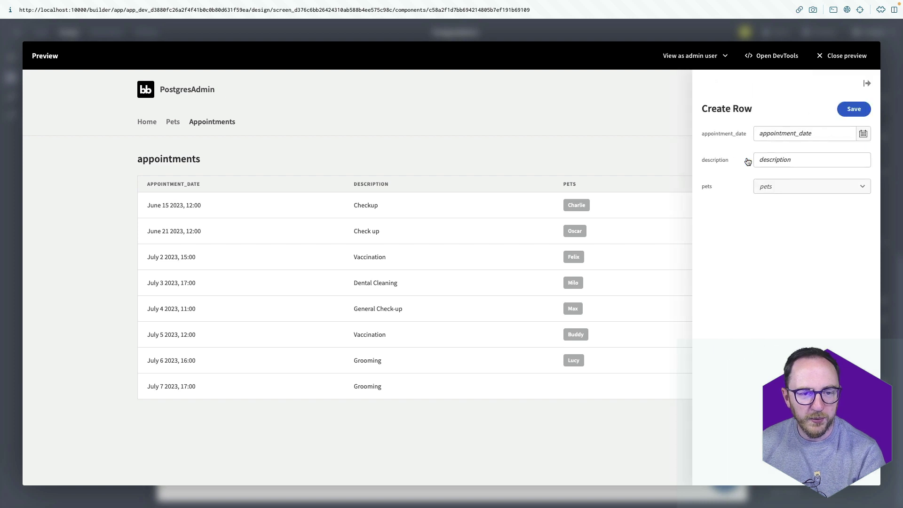
{"action": "left_click", "coordinate": [865, 134]}
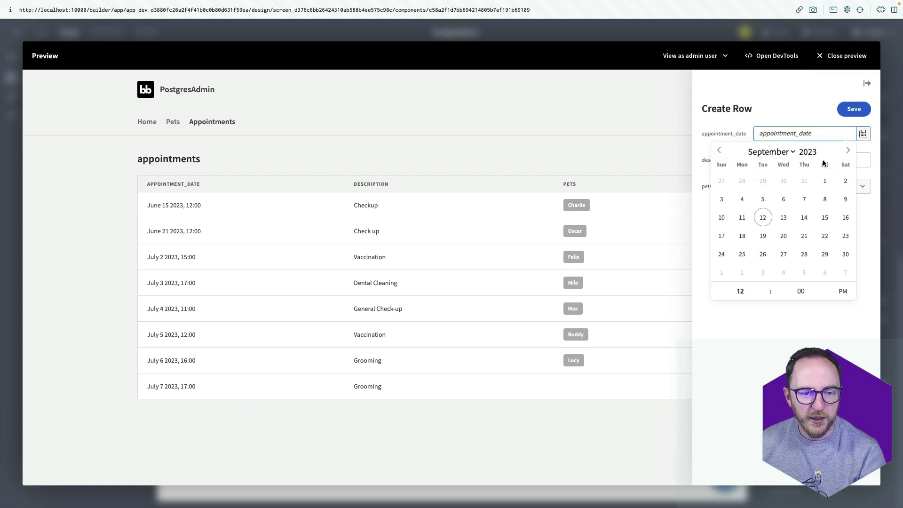
{"action": "left_click", "coordinate": [783, 220]}
{"action": "left_click", "coordinate": [860, 161]}
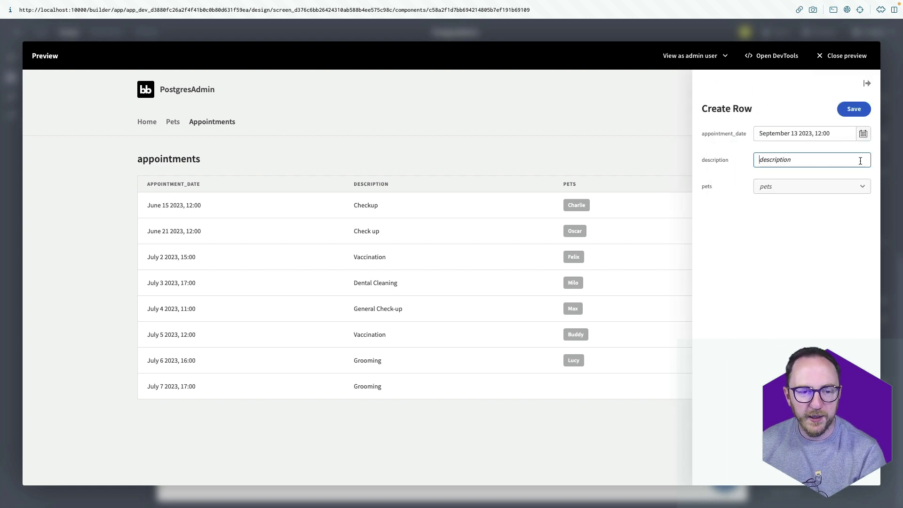
{"action": "type", "text": "Sore toe"}
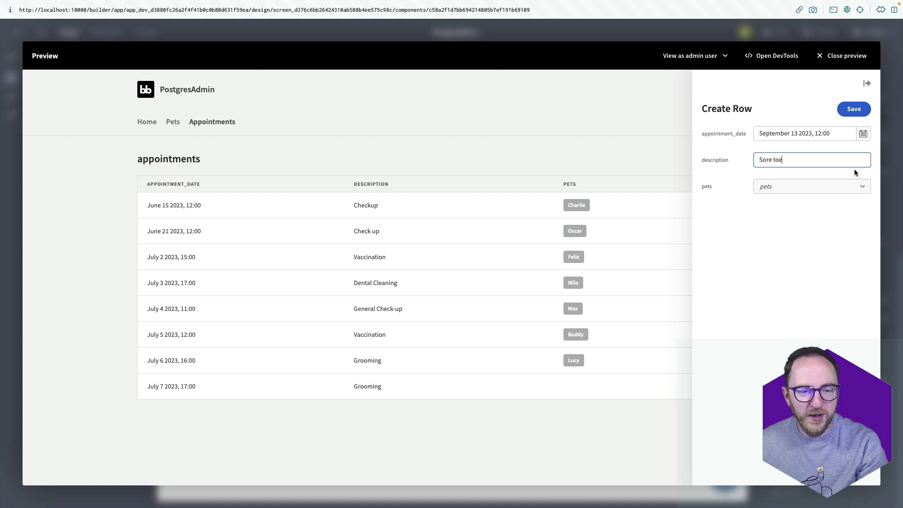
{"action": "left_click", "coordinate": [847, 187]}
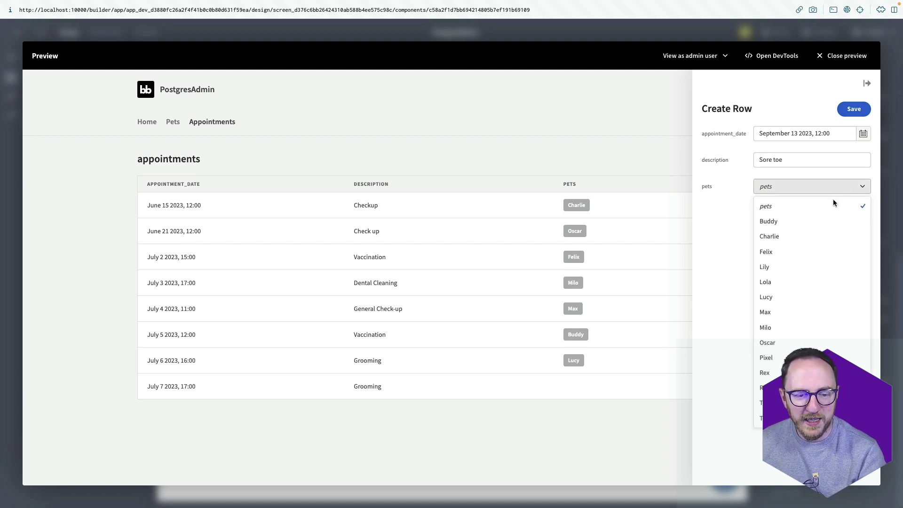
{"action": "left_click", "coordinate": [772, 358]}
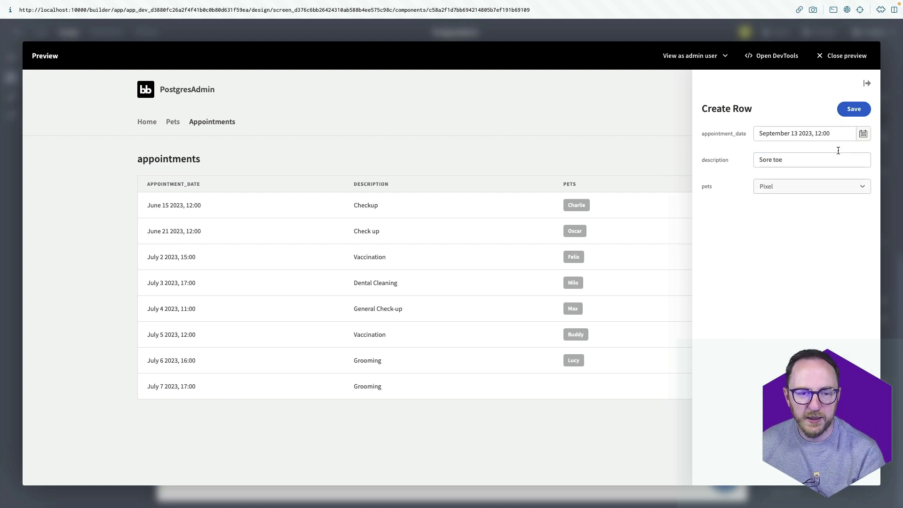
{"action": "left_click", "coordinate": [853, 111]}
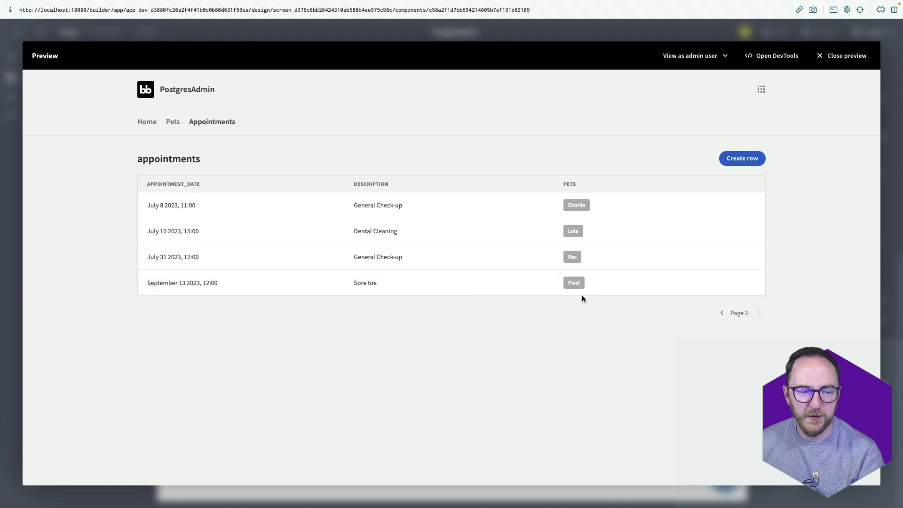
{"action": "left_click", "coordinate": [831, 63]}
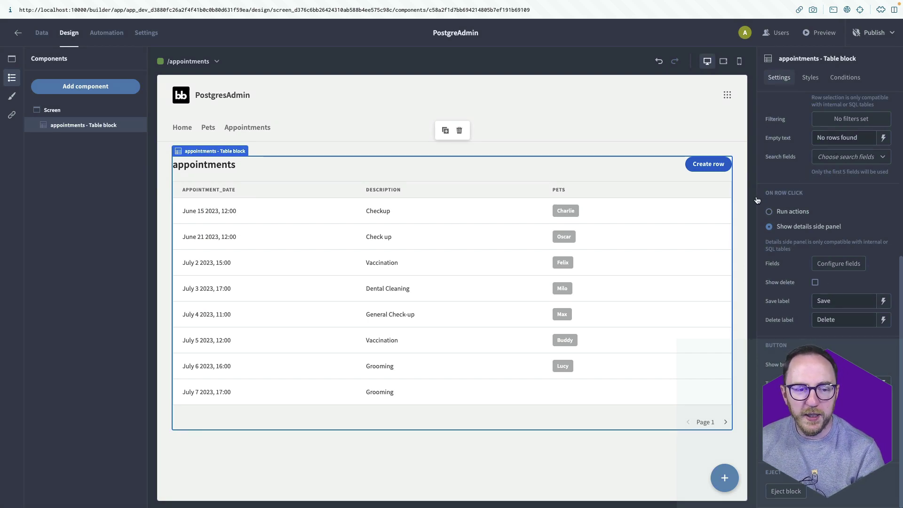
- Make the appointments table block searchable by the description field
{"action": "left_click", "coordinate": [833, 158]}
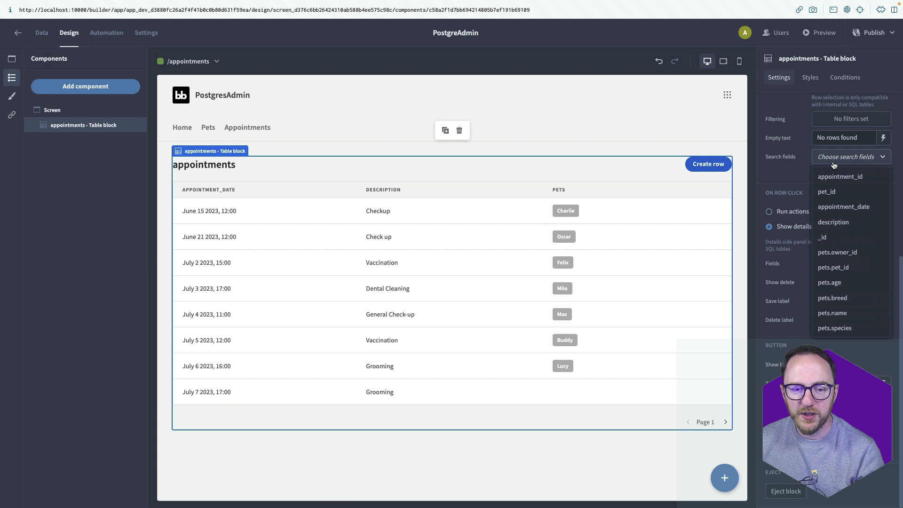
{"action": "left_click", "coordinate": [845, 222]}
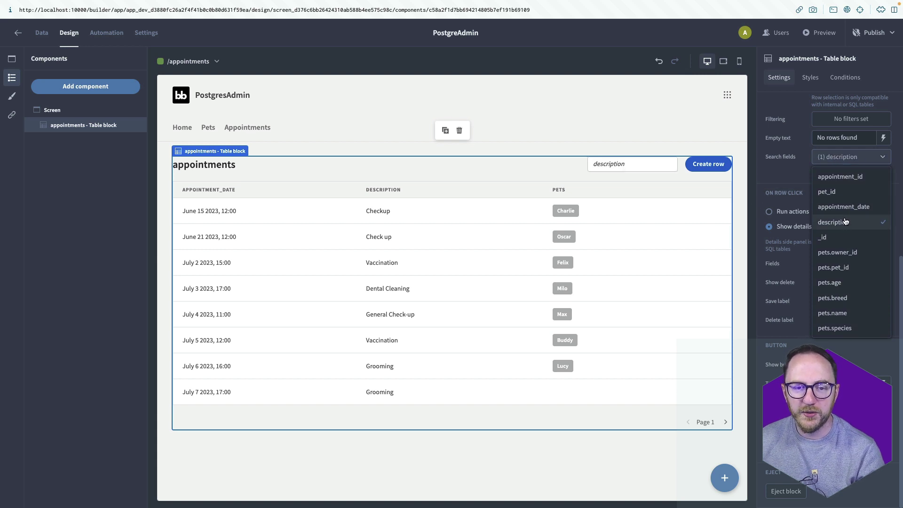
{"action": "left_click", "coordinate": [794, 115]}
- Preview the app, search the appointments descriptions for "Sore", and view the details of the matching appointment
{"action": "left_click", "coordinate": [822, 33]}
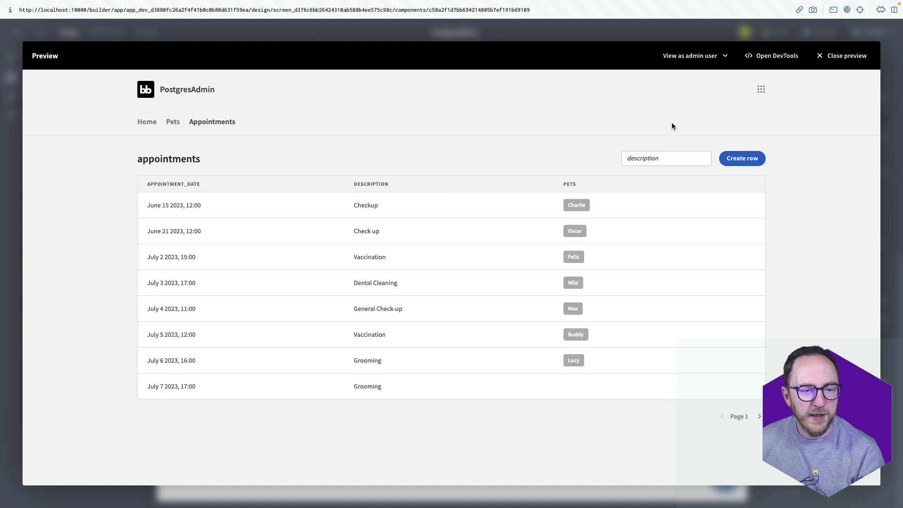
{"action": "left_click", "coordinate": [652, 158]}
{"action": "type", "text": "Sore"}
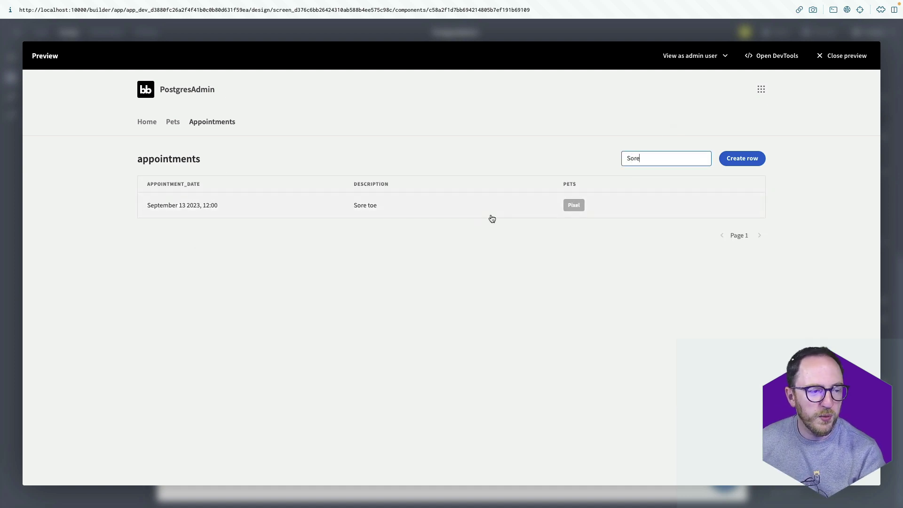
{"action": "left_click", "coordinate": [178, 209]}
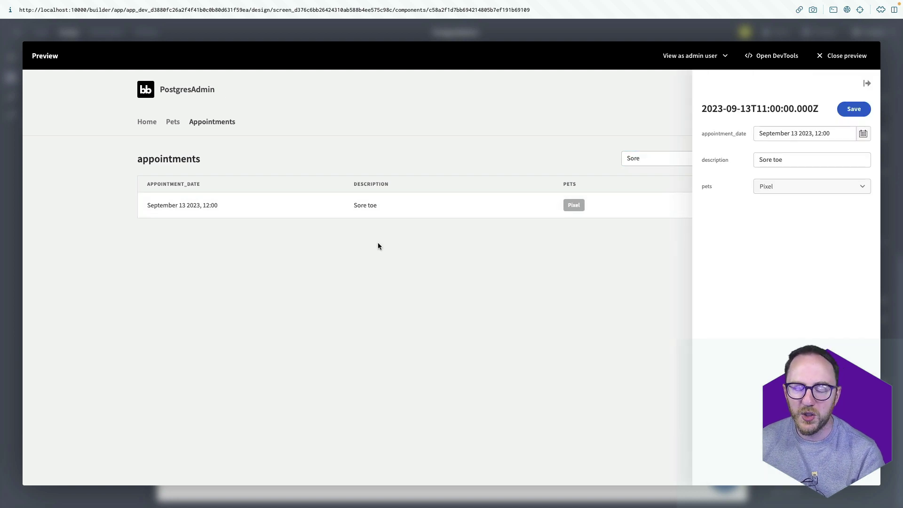
{"action": "left_click", "coordinate": [401, 334]}
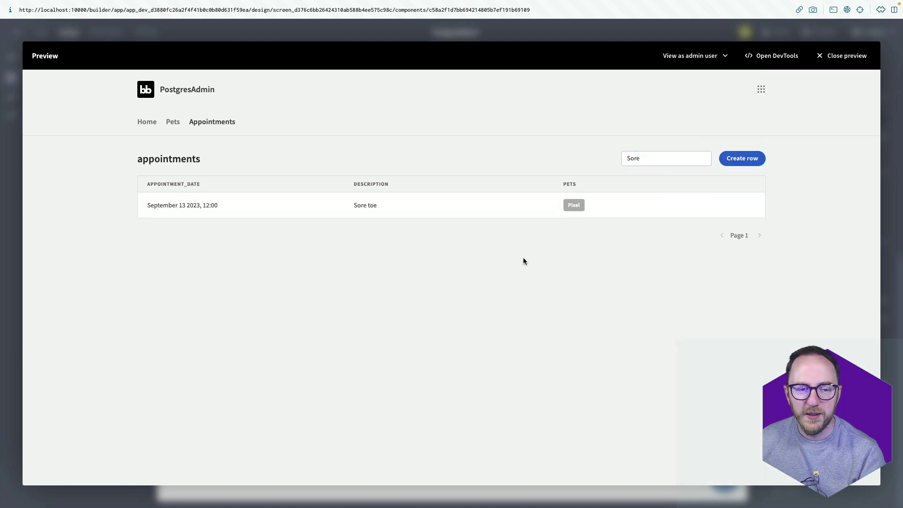
- Replace the appointments description search with "Check" and review the matching rows
{"action": "double_click", "coordinate": [677, 162]}
{"action": "type", "text": "Check"}
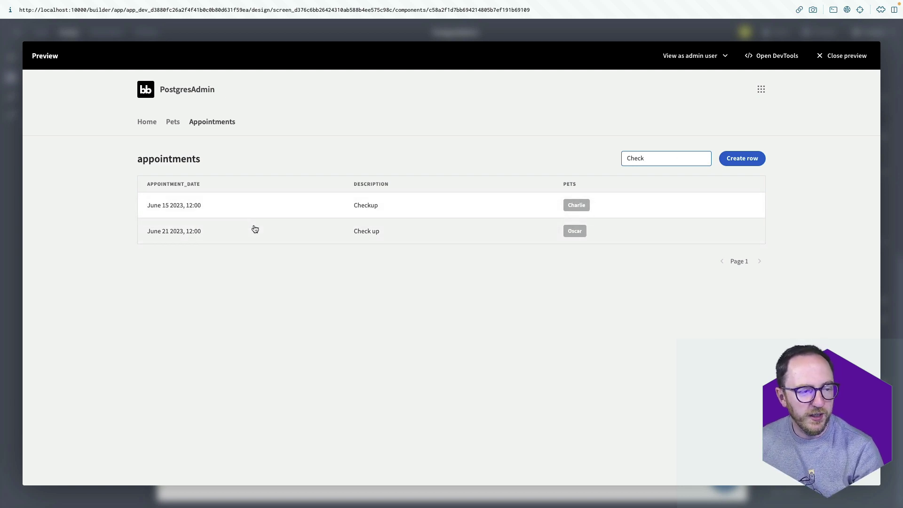
{"action": "left_click", "coordinate": [375, 292]}
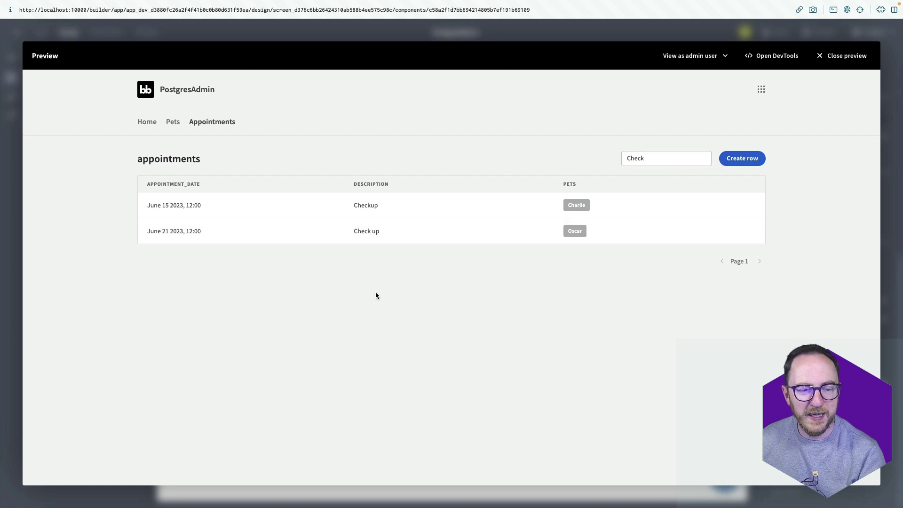
- View Buddy's details on the Pets screen, return to the Appointments screen, and close the preview
{"action": "left_click", "coordinate": [172, 123]}
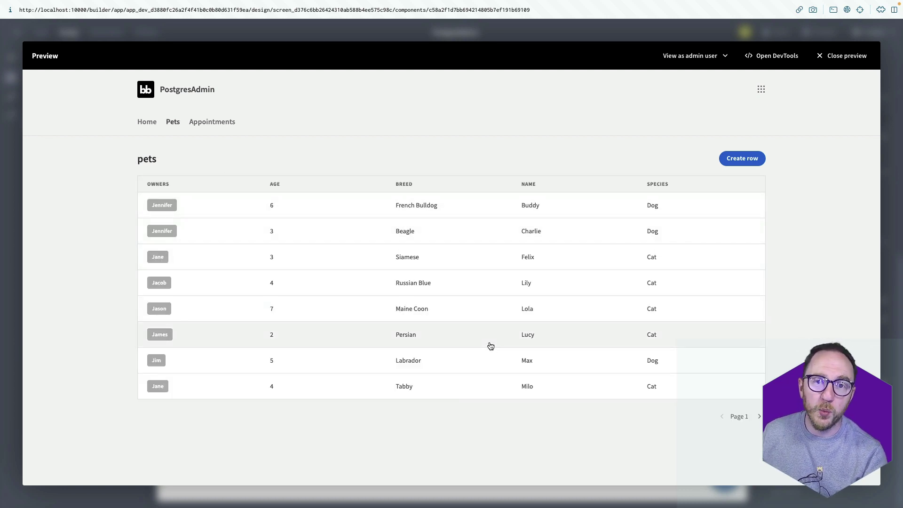
{"action": "left_click", "coordinate": [272, 214]}
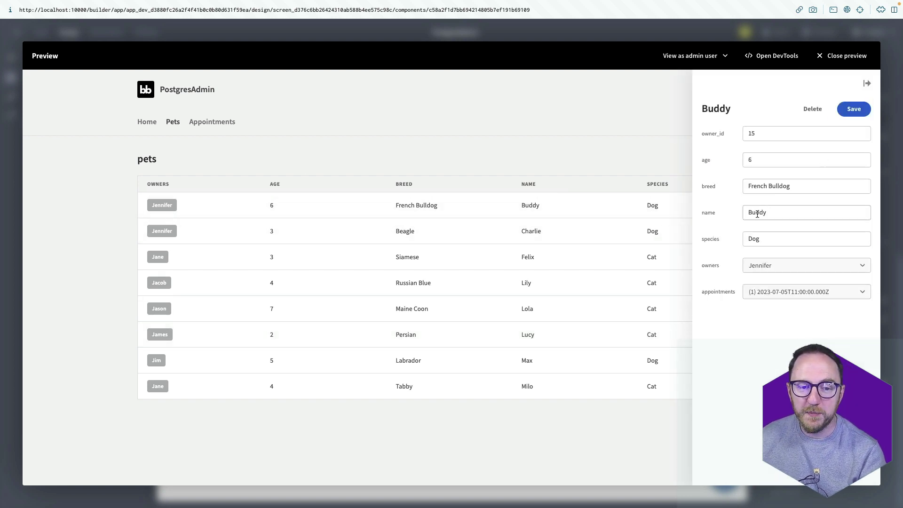
{"action": "left_click", "coordinate": [494, 139]}
{"action": "left_click", "coordinate": [232, 122]}
{"action": "left_click", "coordinate": [675, 158]}
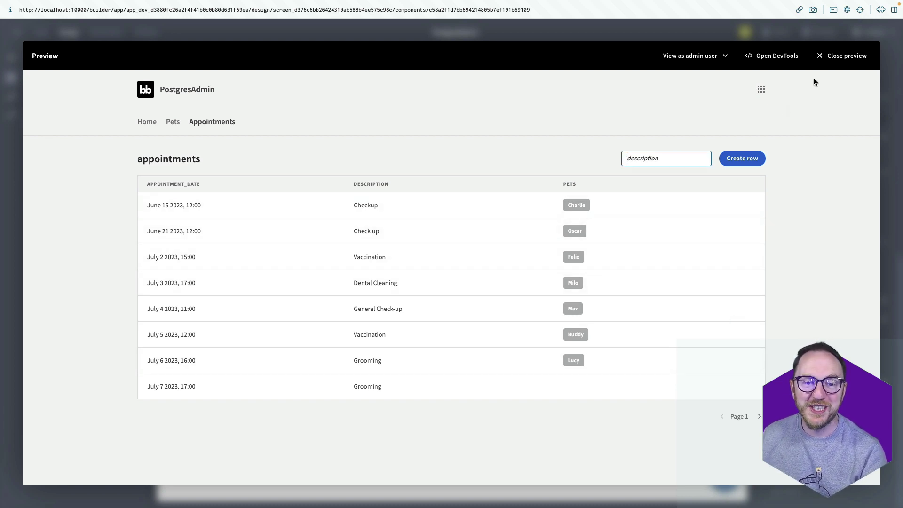
{"action": "left_click", "coordinate": [835, 56]}
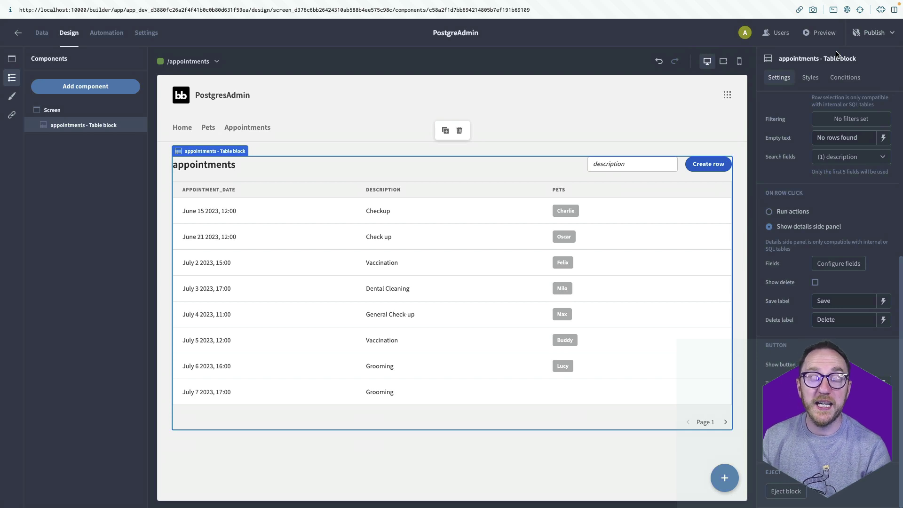